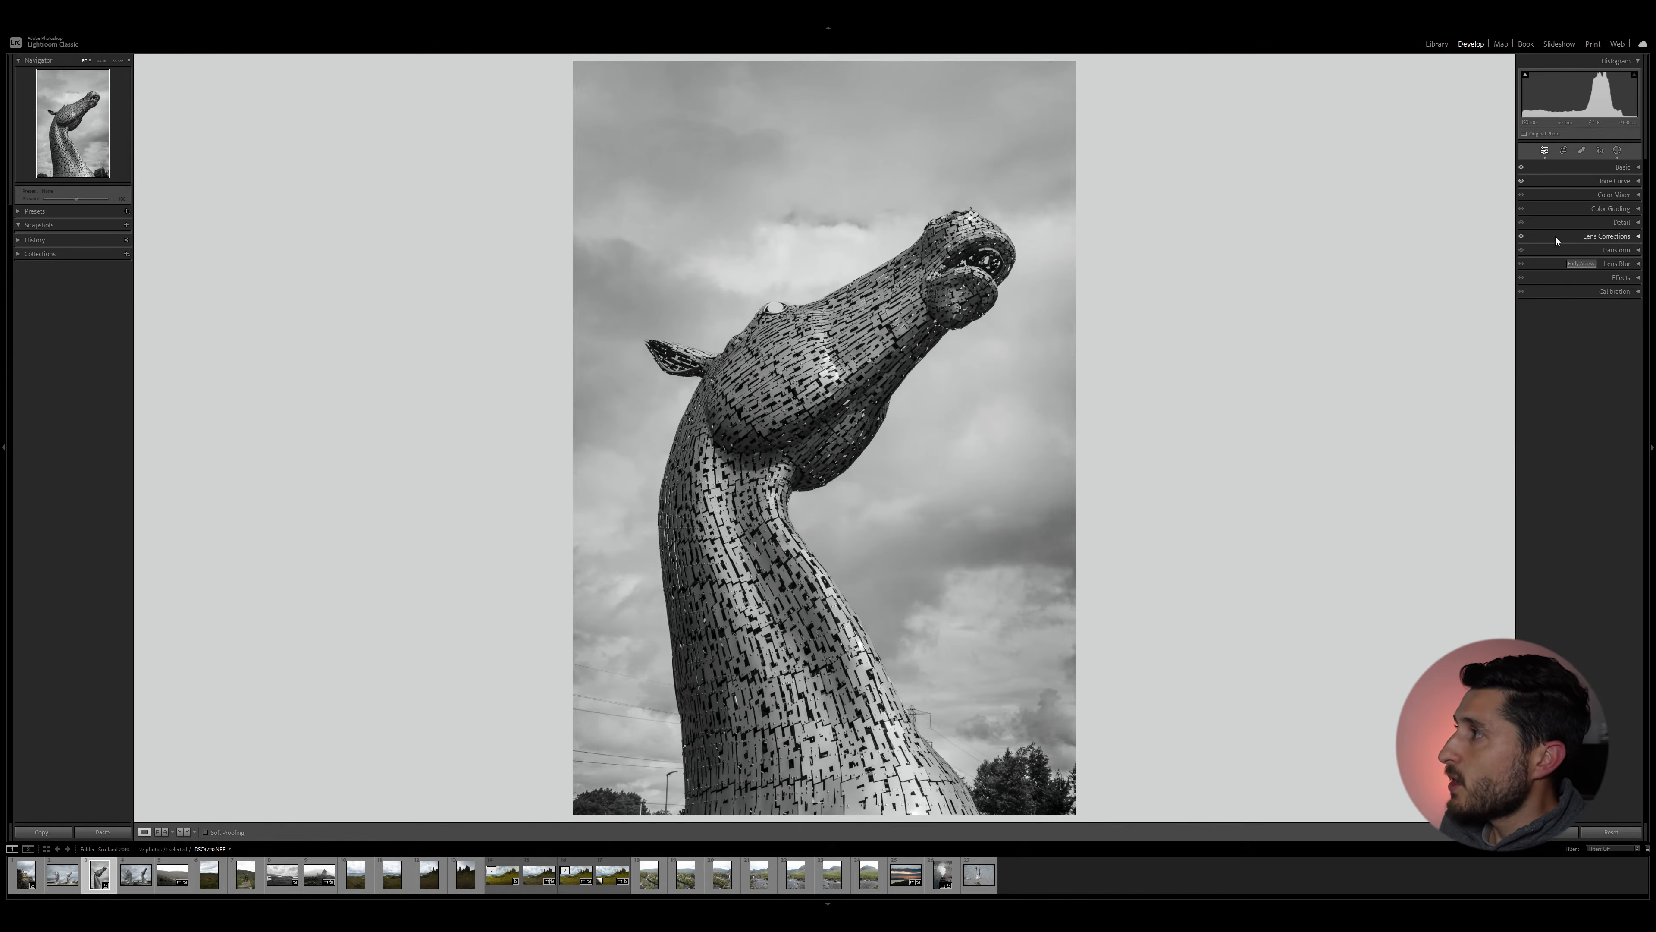
Set the horse sculpture photo's Transform scale to 95 to give it a white border.
click(1639, 251)
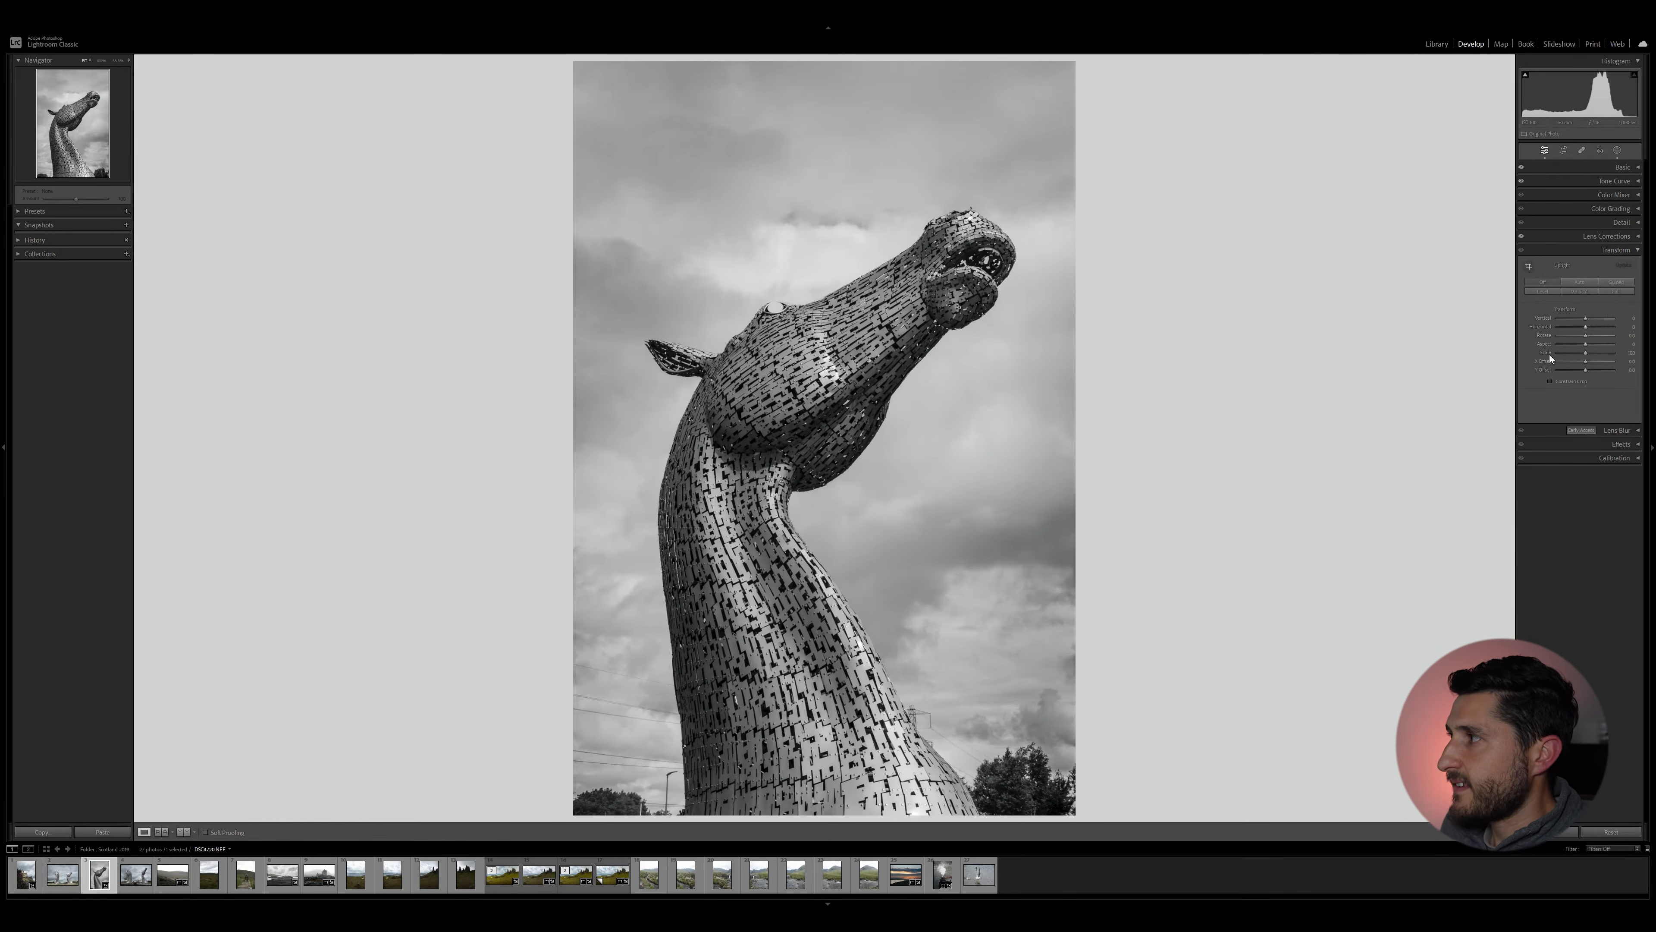
click(1624, 353)
text(95)
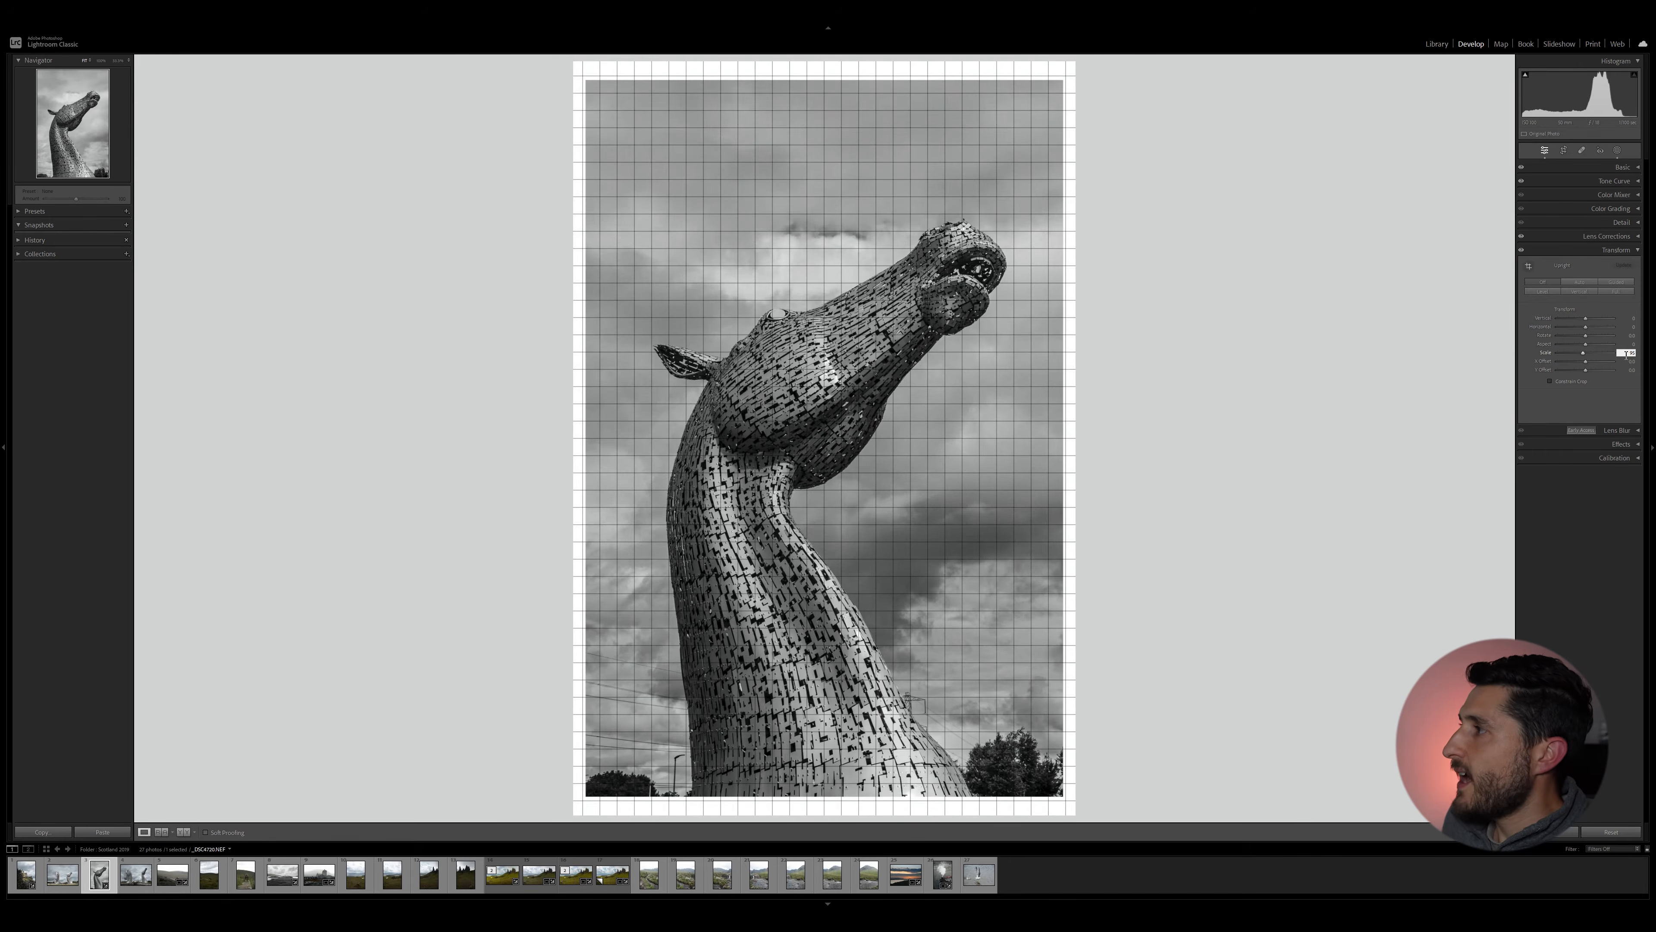
drag(1625, 355, 1636, 353)
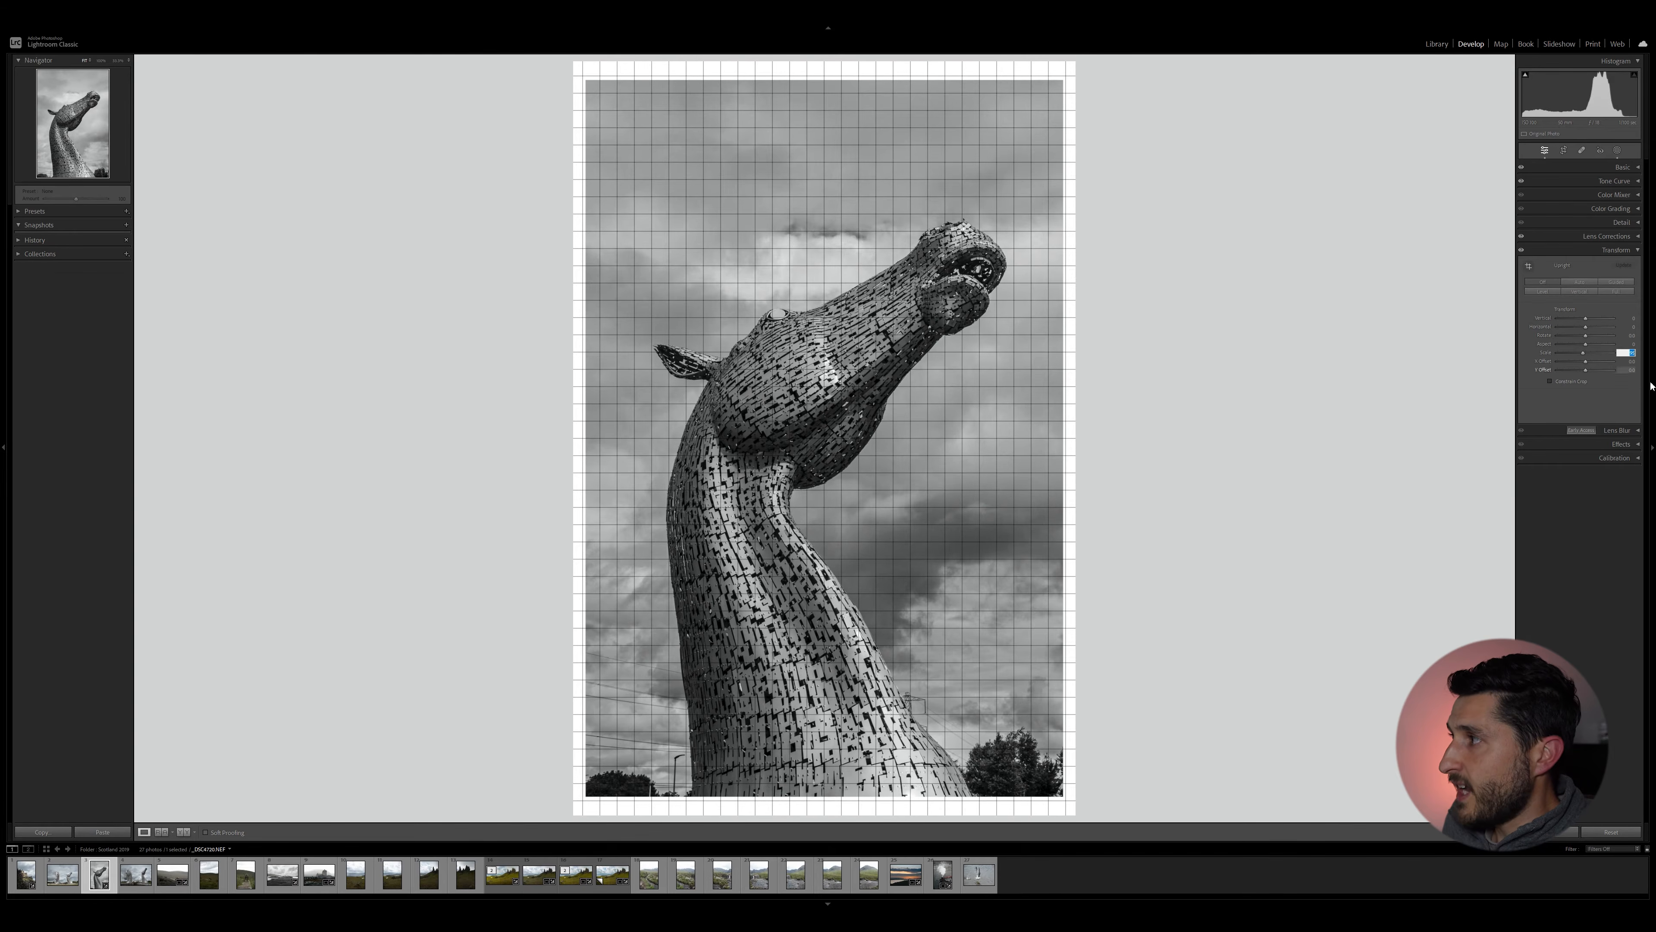
mouse_move(1584, 352)
mouse_down()
mouse_move(1567, 354)
mouse_move(1596, 355)
mouse_move(1583, 358)
mouse_up()
click(1634, 354)
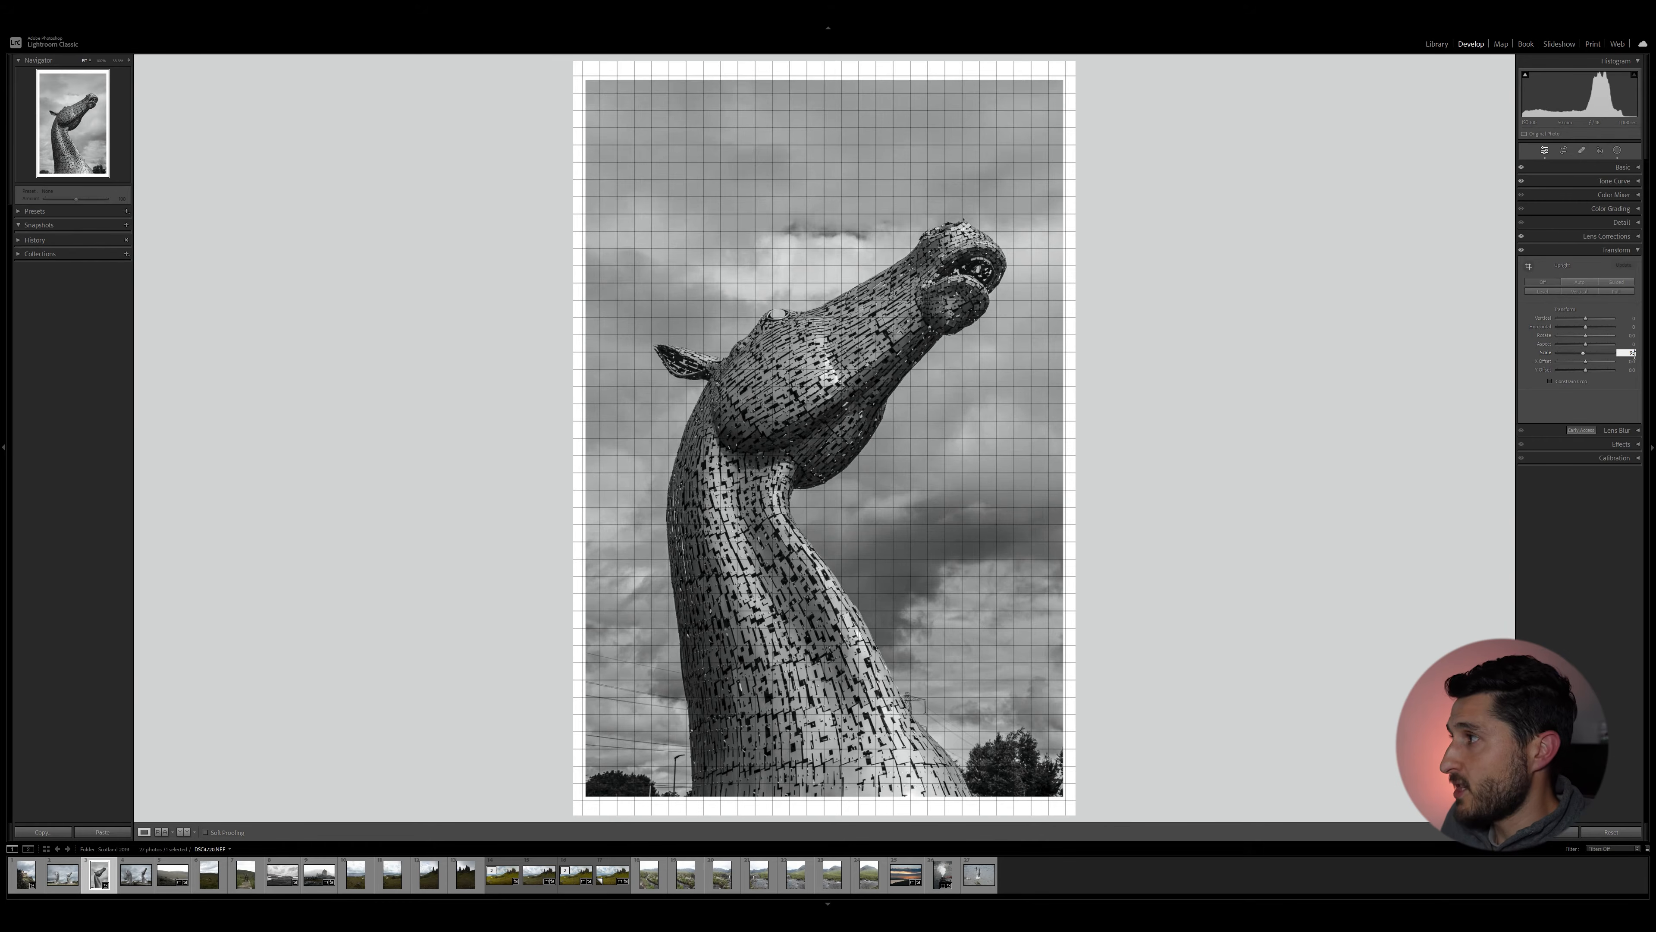
click(1625, 380)
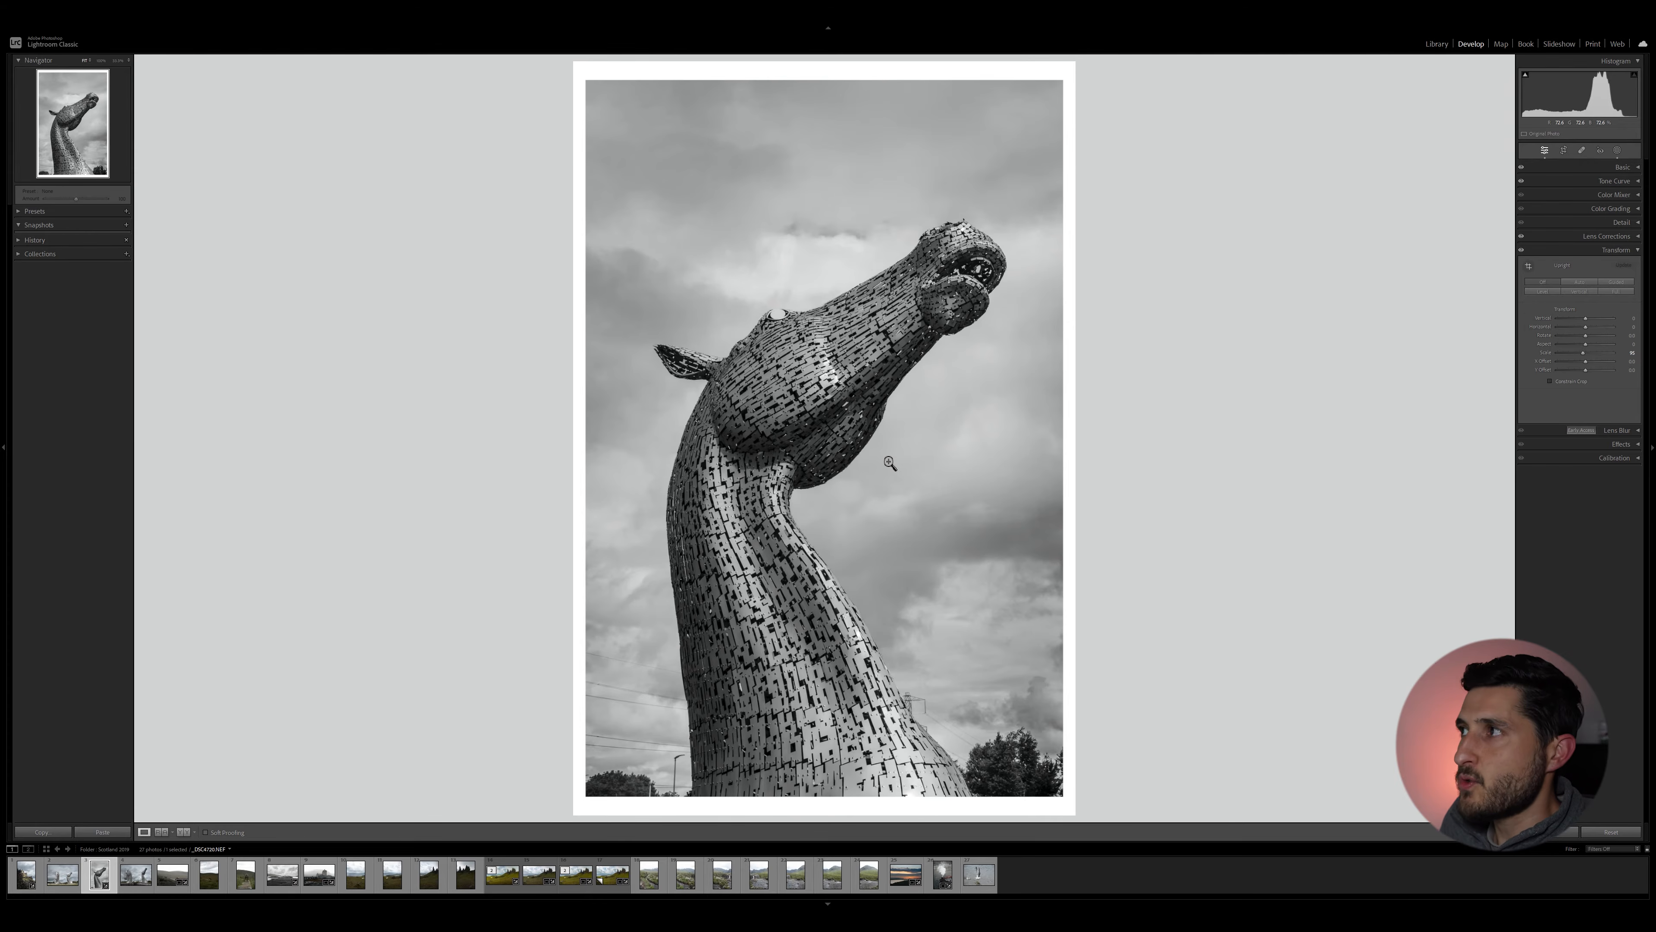
Check the bordered photo up close and reset its Transform scale to the default.
click(937, 162)
click(946, 305)
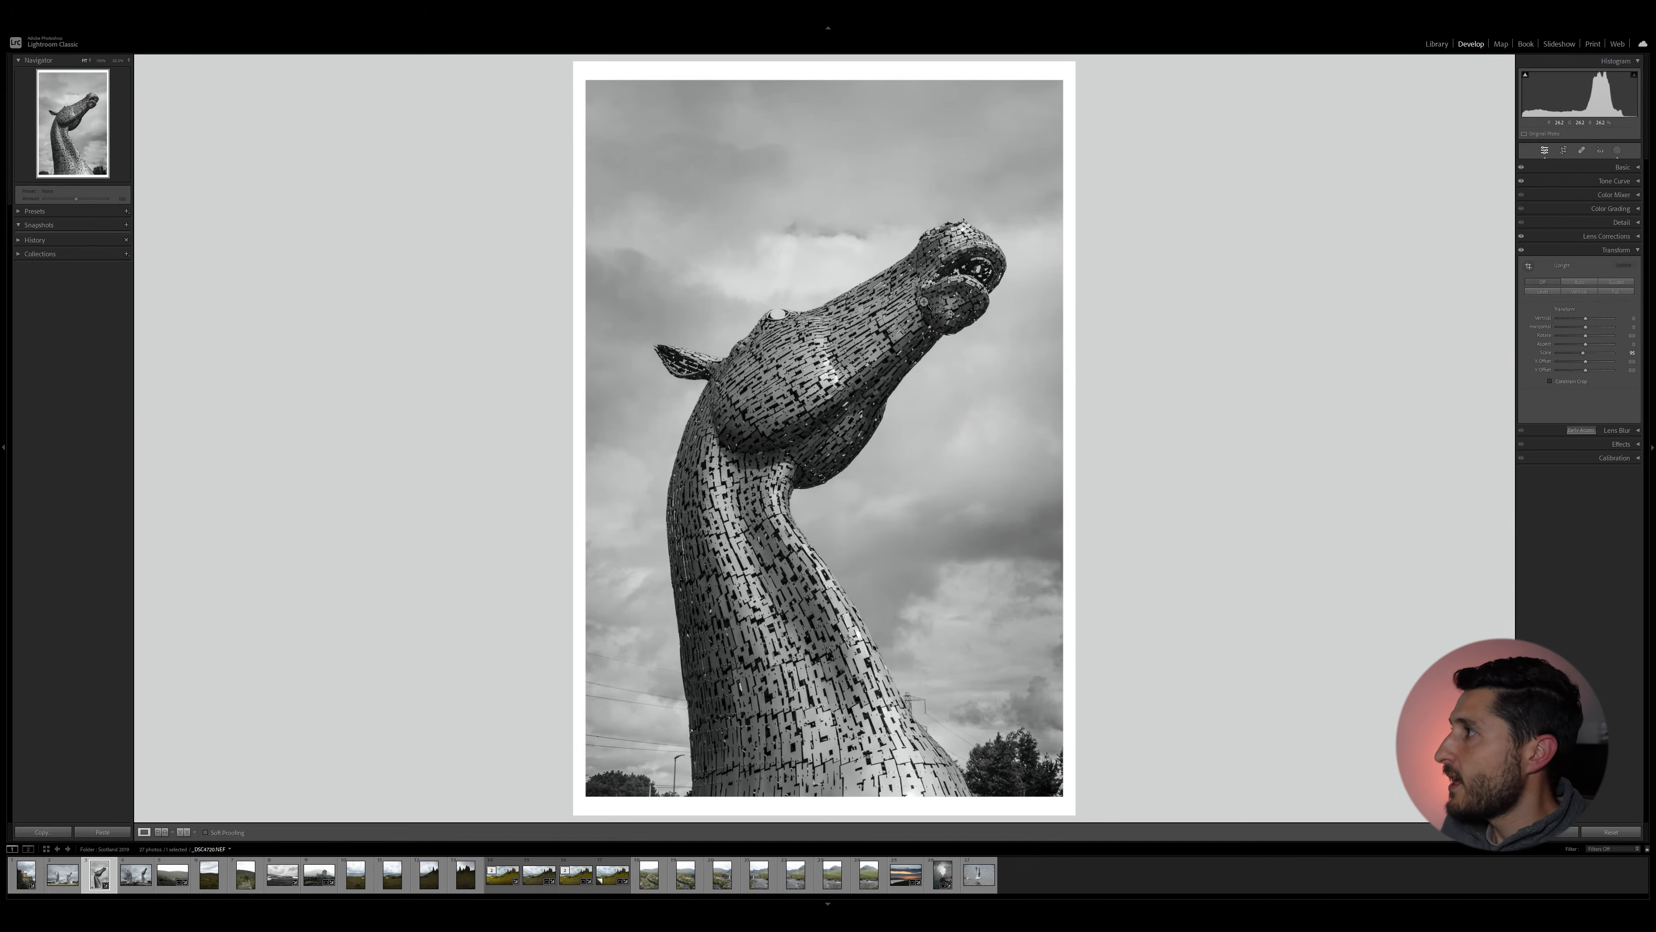
double_click(1583, 353)
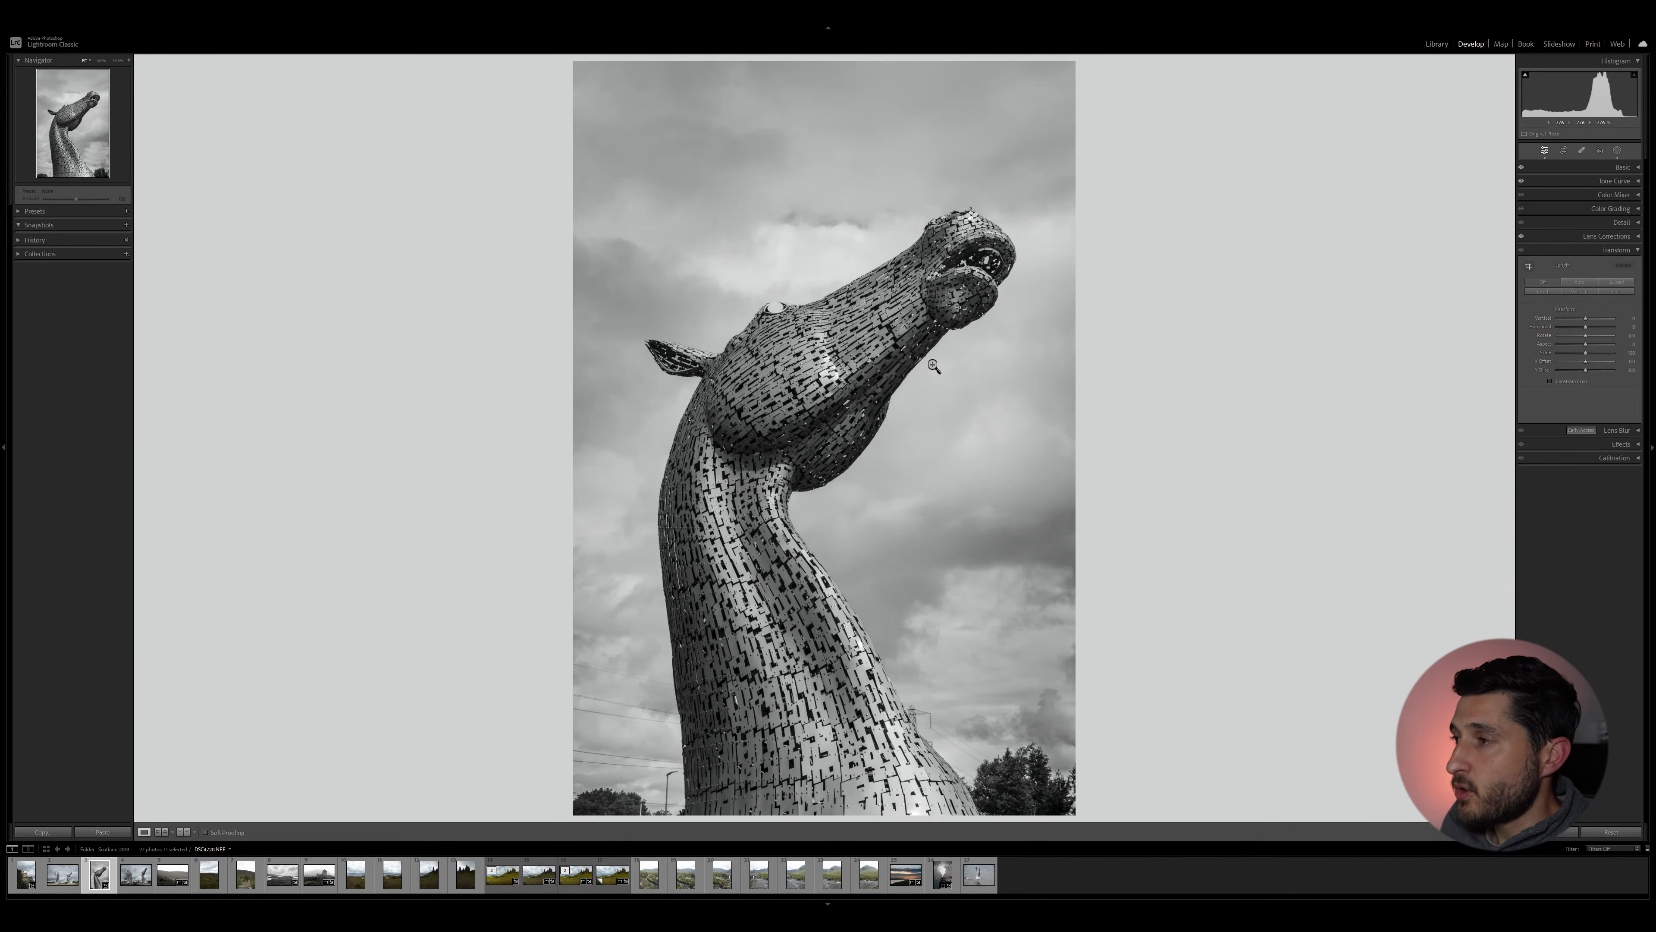
Open the horse sculpture photo for editing in Adobe Photoshop 2024.
right_click(811, 305)
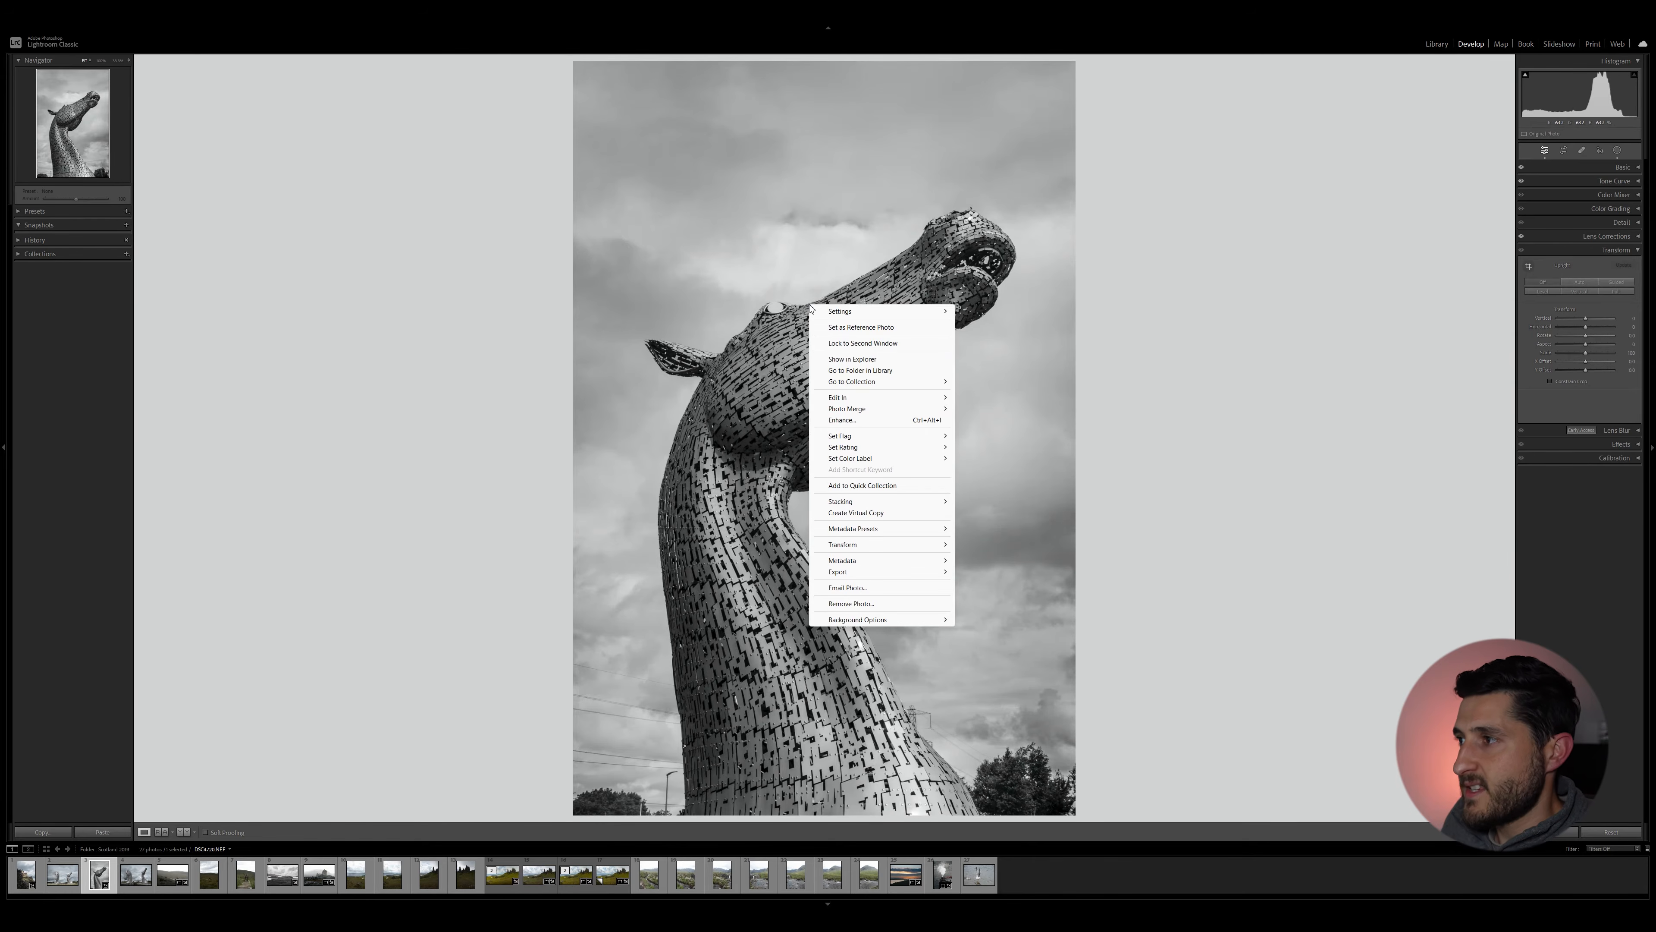
mouse_move(867, 397)
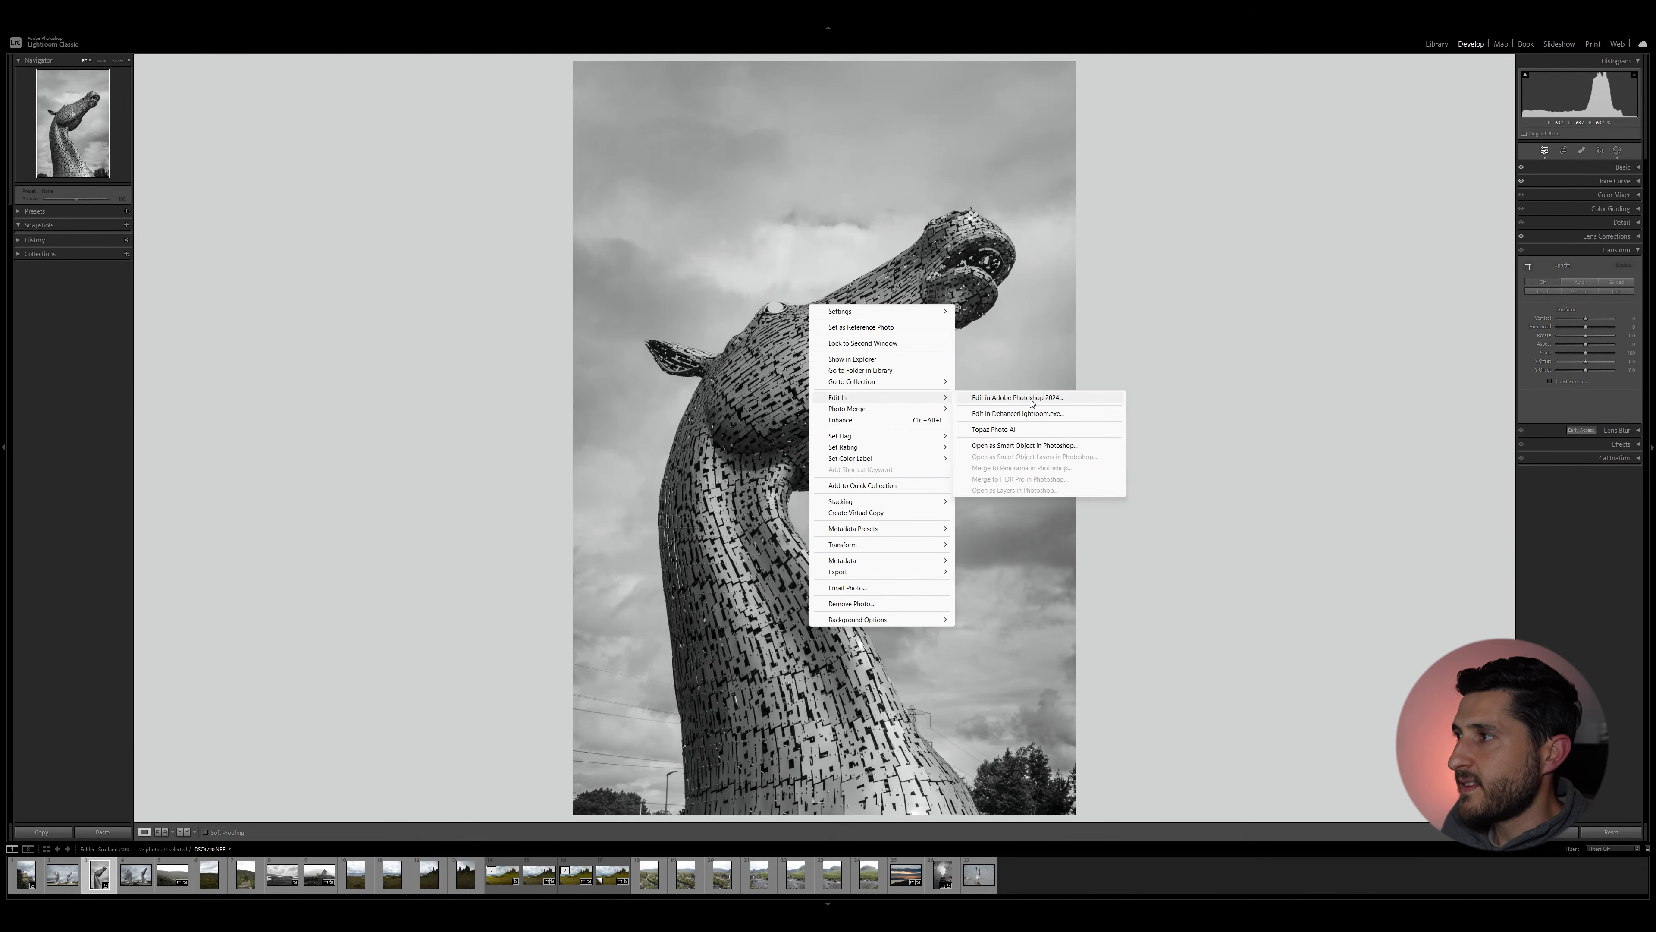
click(1031, 403)
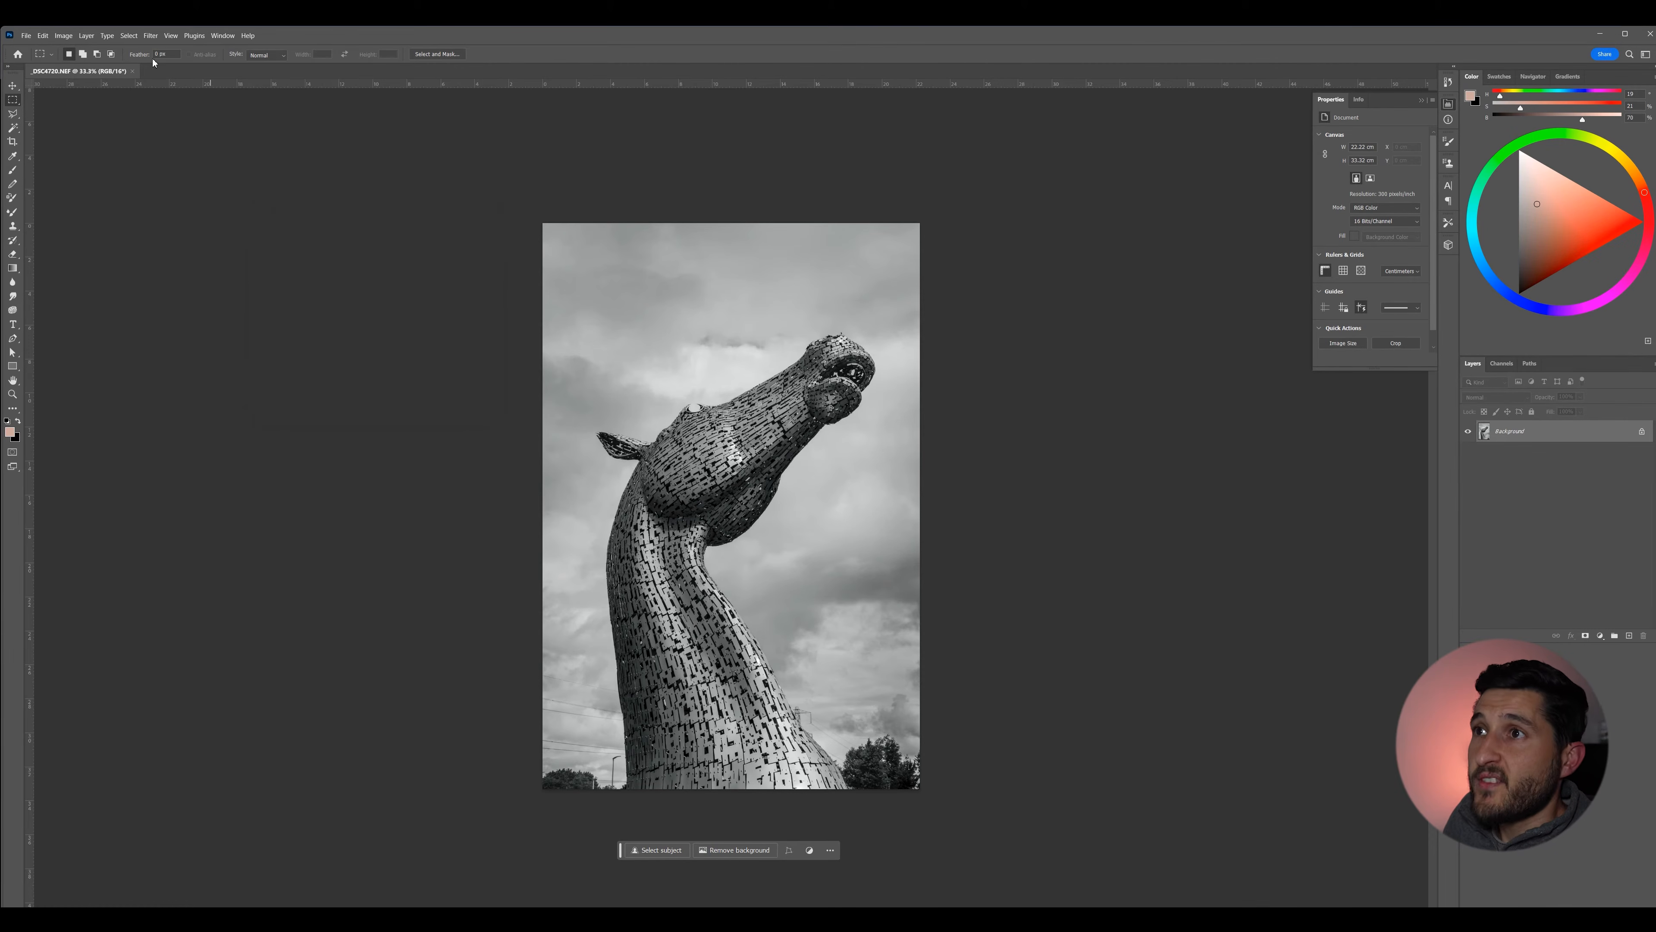
Try enlarging the canvas to 24.22 × 35.32 cm with a white extension color, and undo it.
click(69, 38)
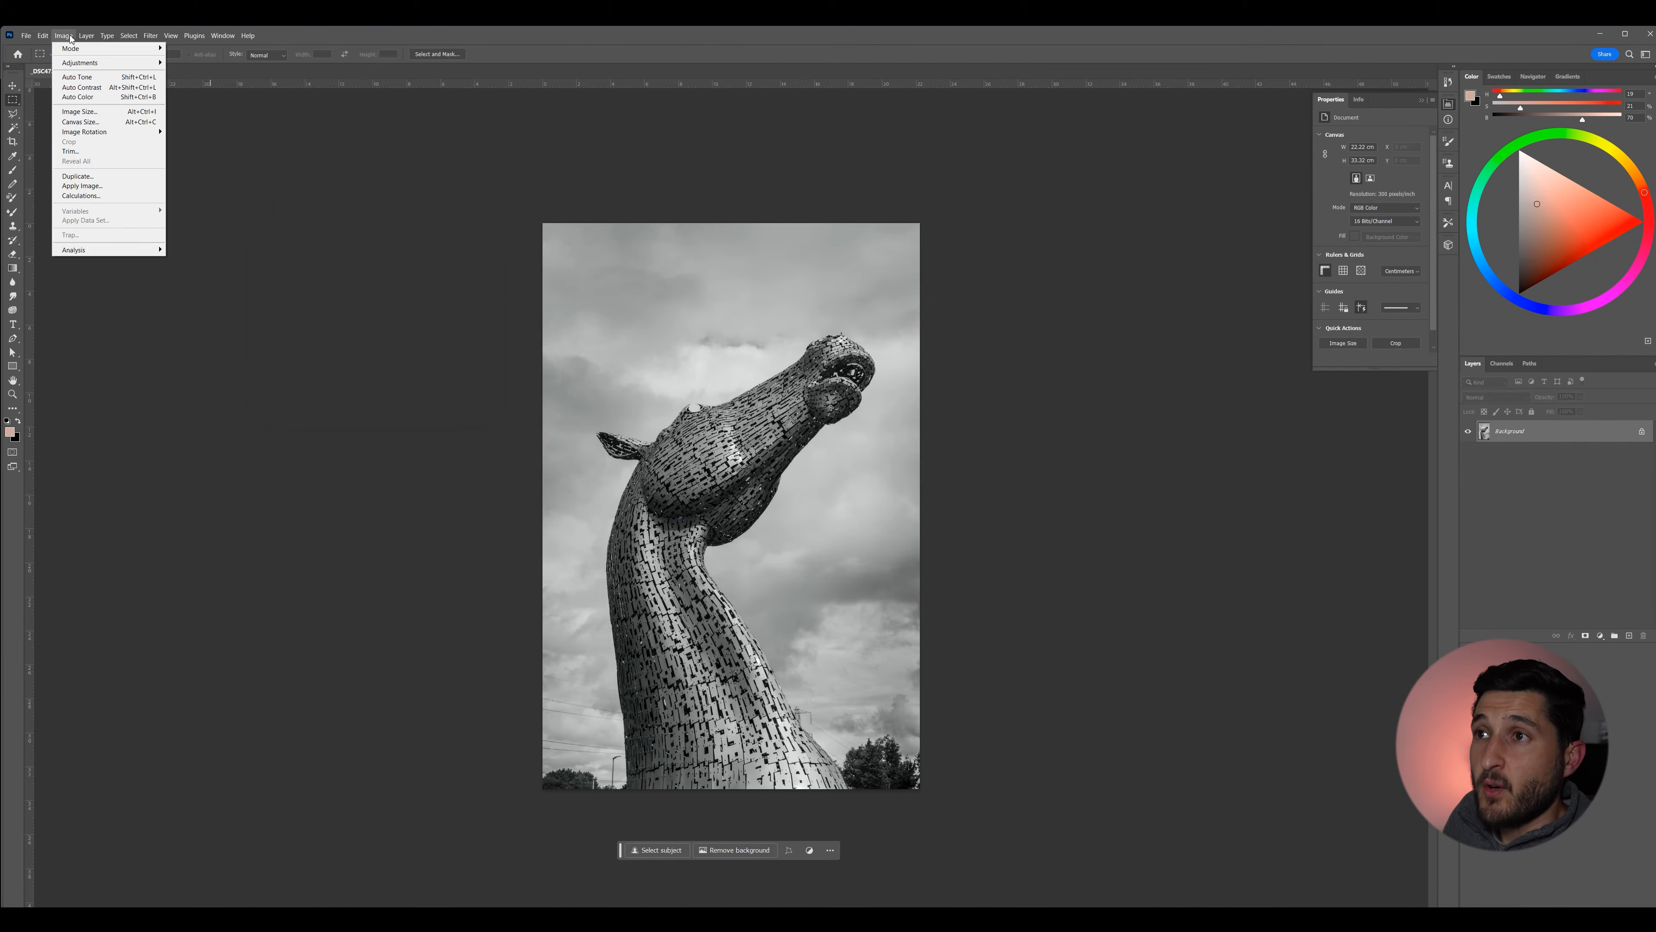
click(109, 122)
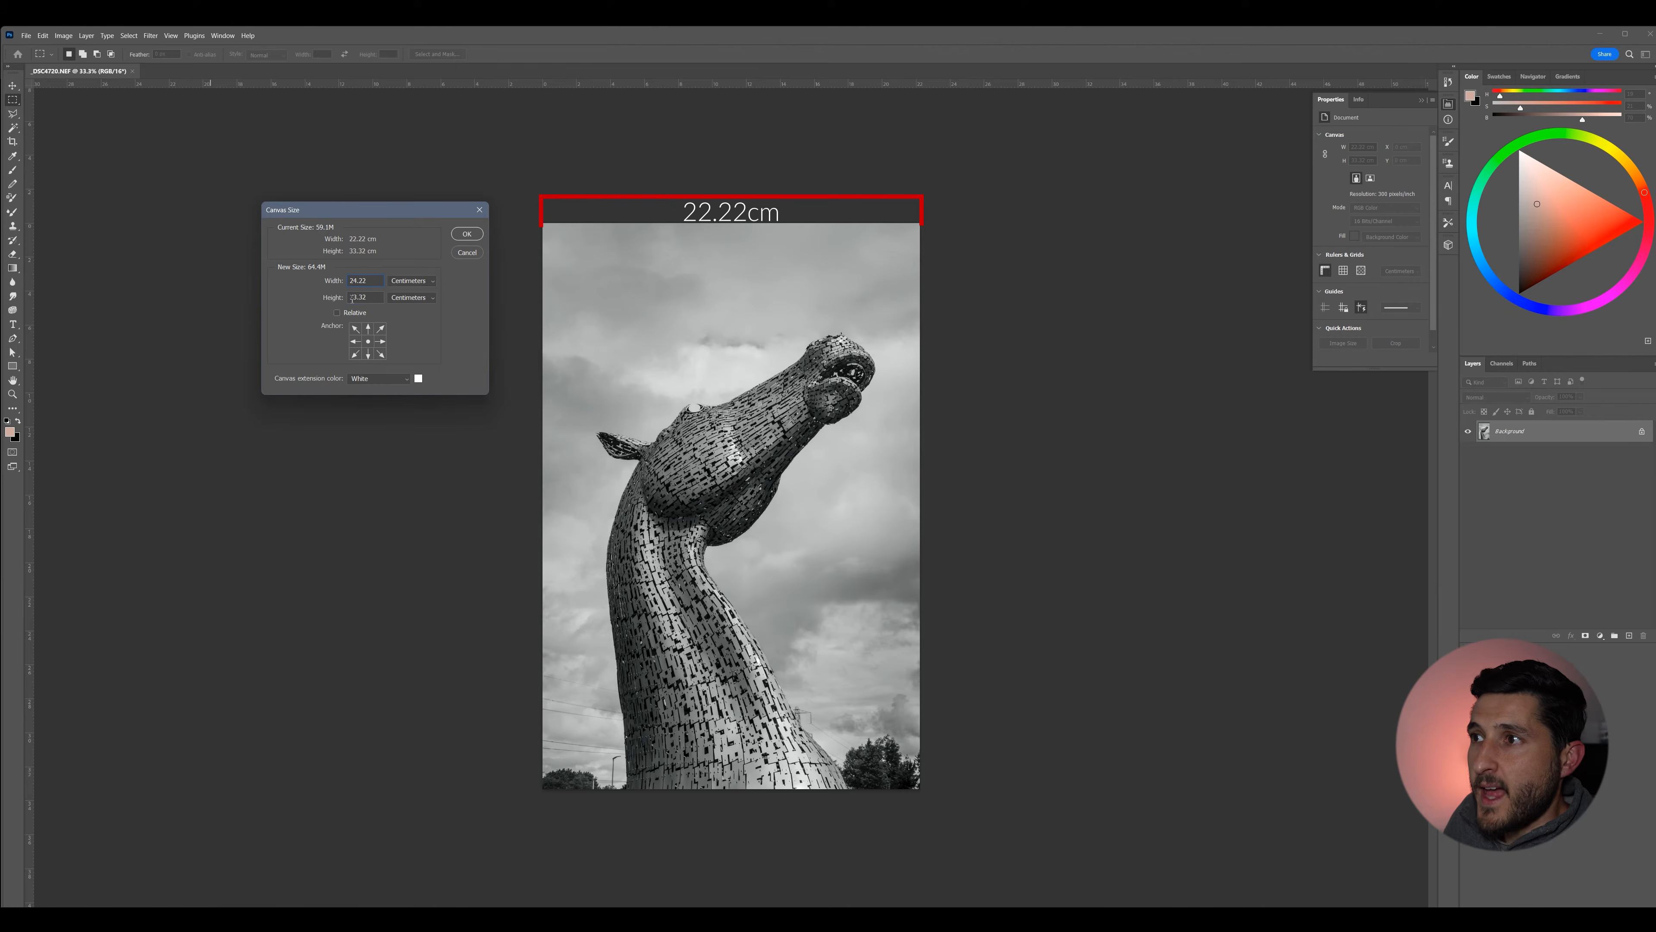
drag(355, 296, 358, 296)
text(5)
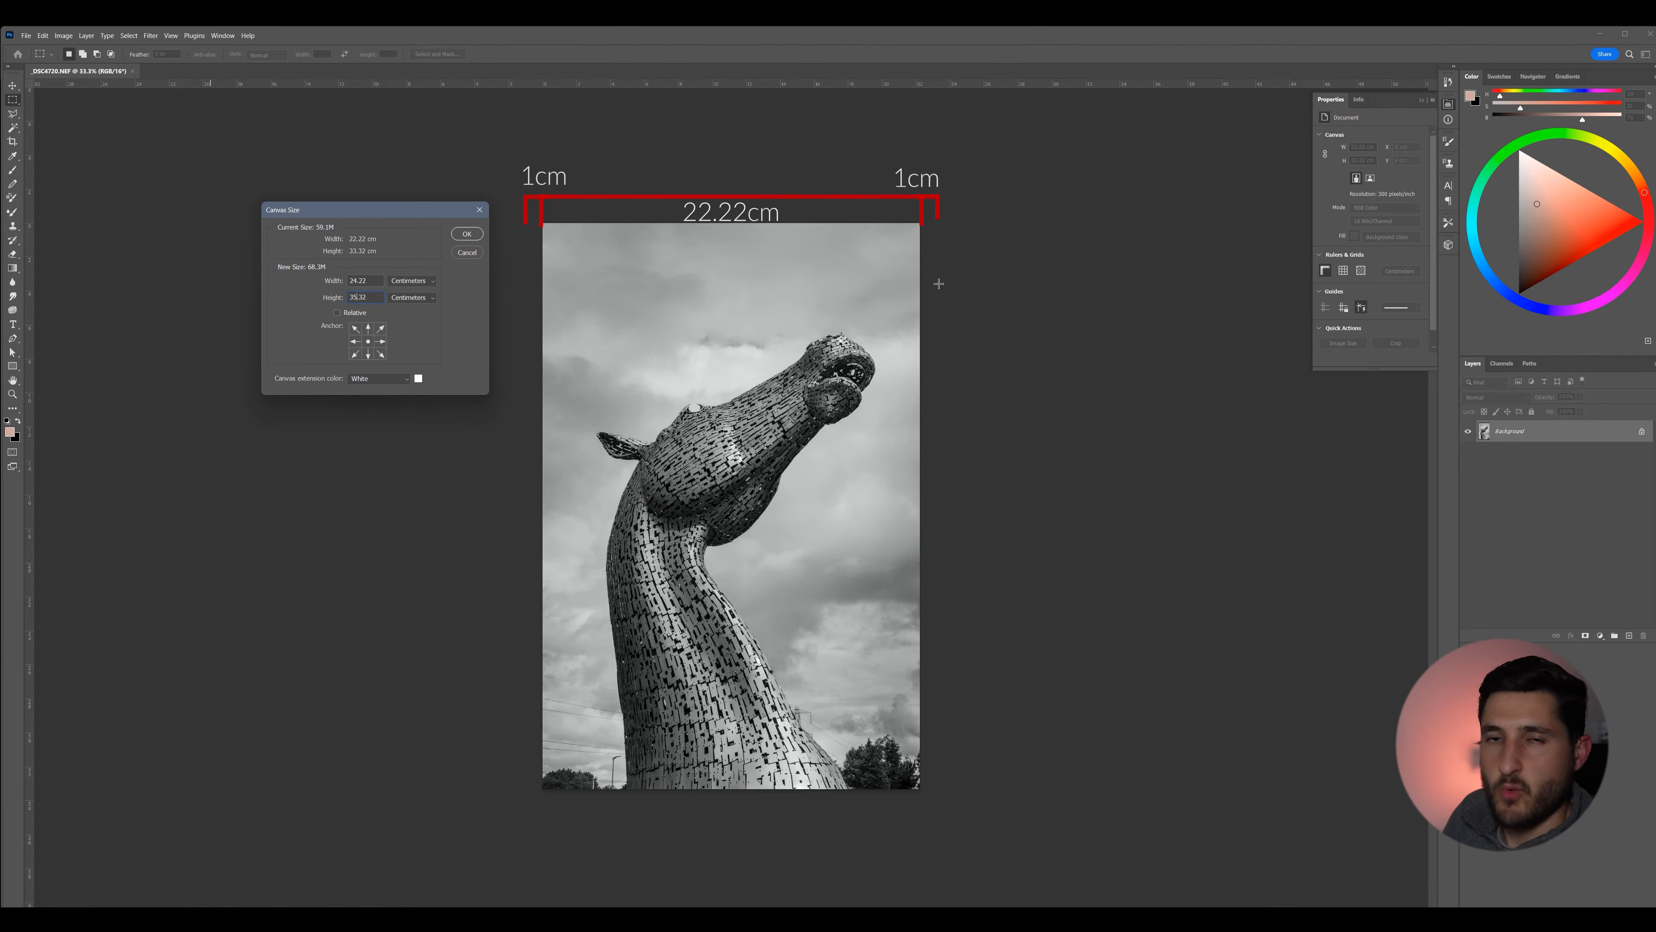
click(467, 235)
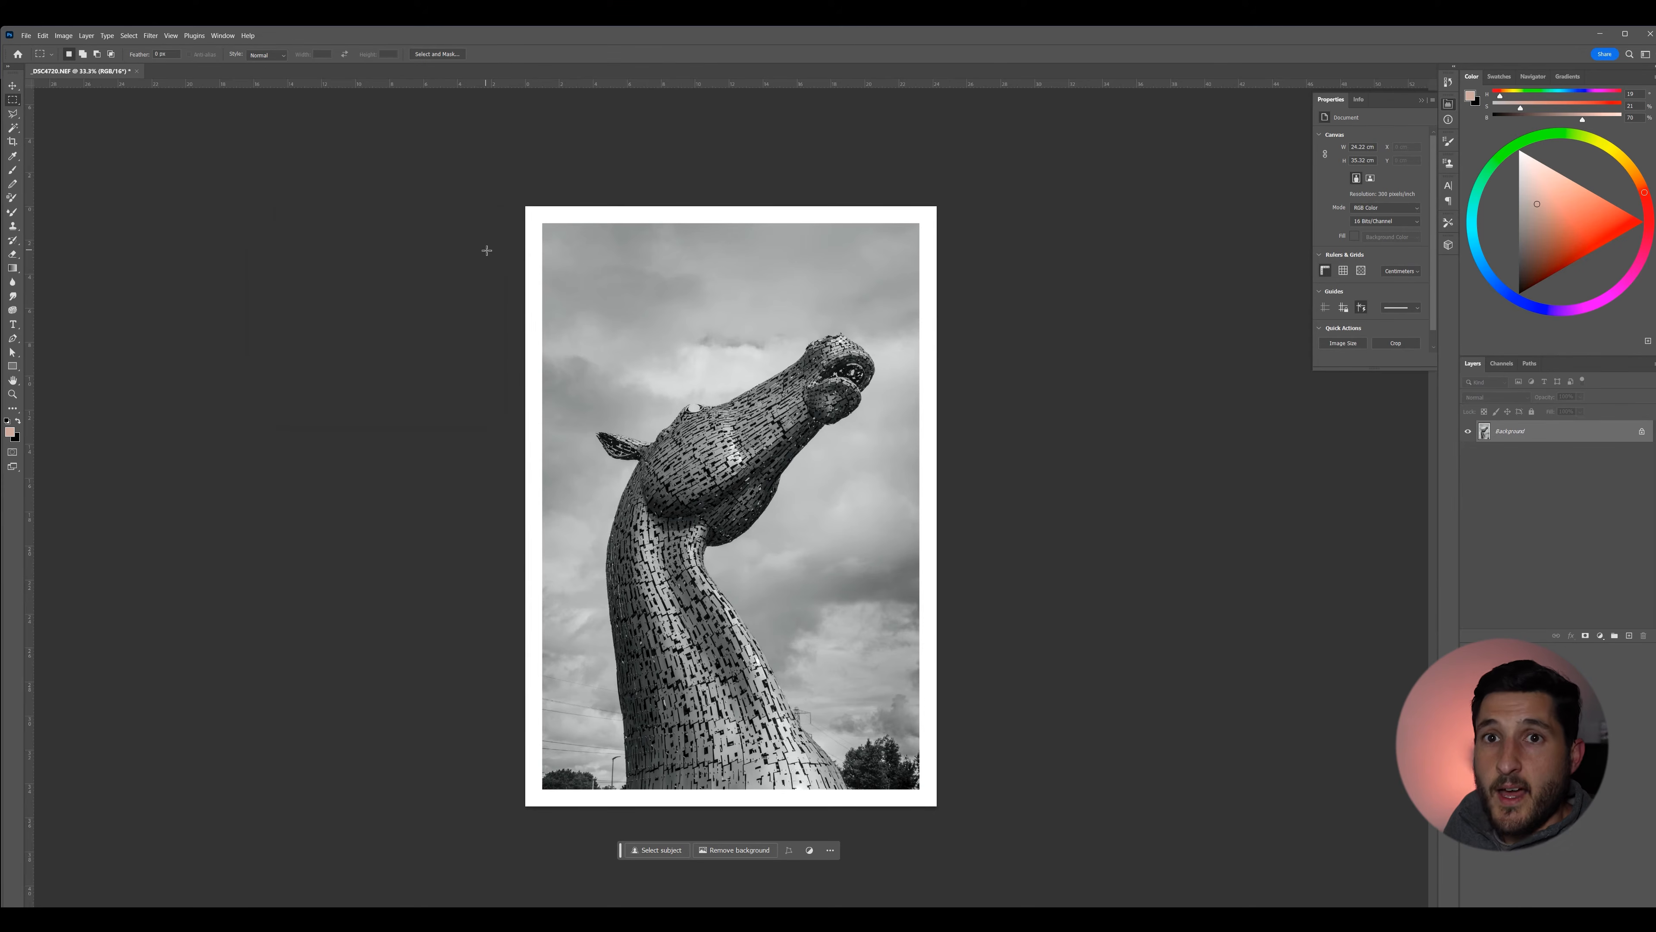
key(ctrl+z)
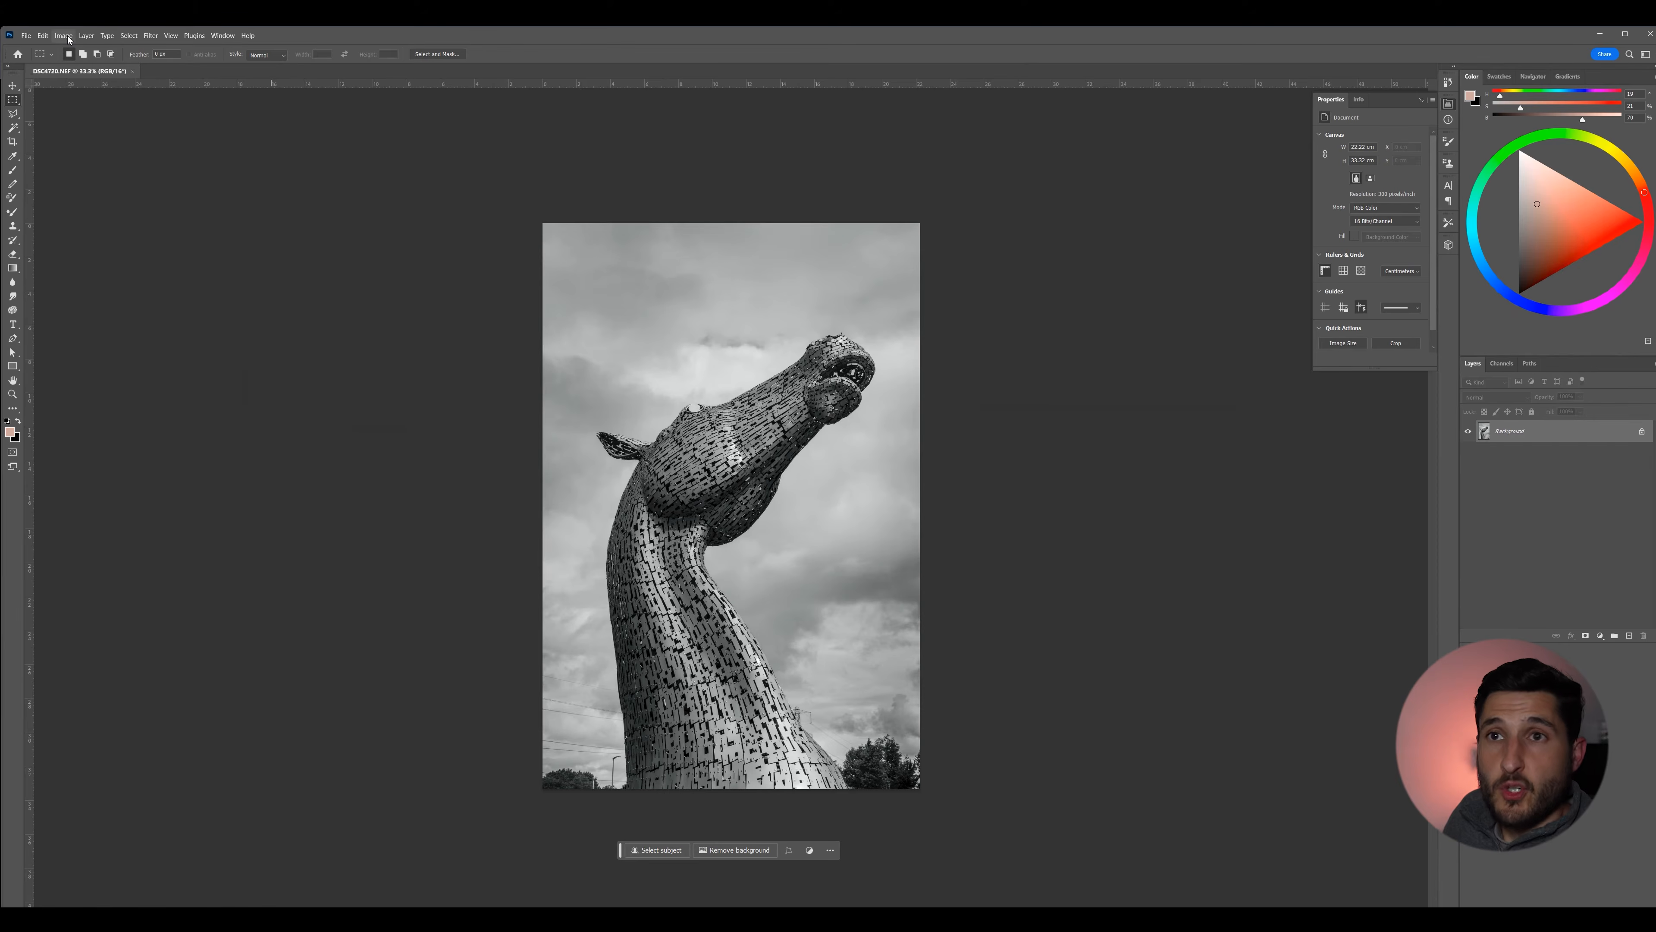
Enlarge the canvas to 24.22 × 35.32 cm with red (ea0000) as the extension color.
click(63, 36)
click(98, 122)
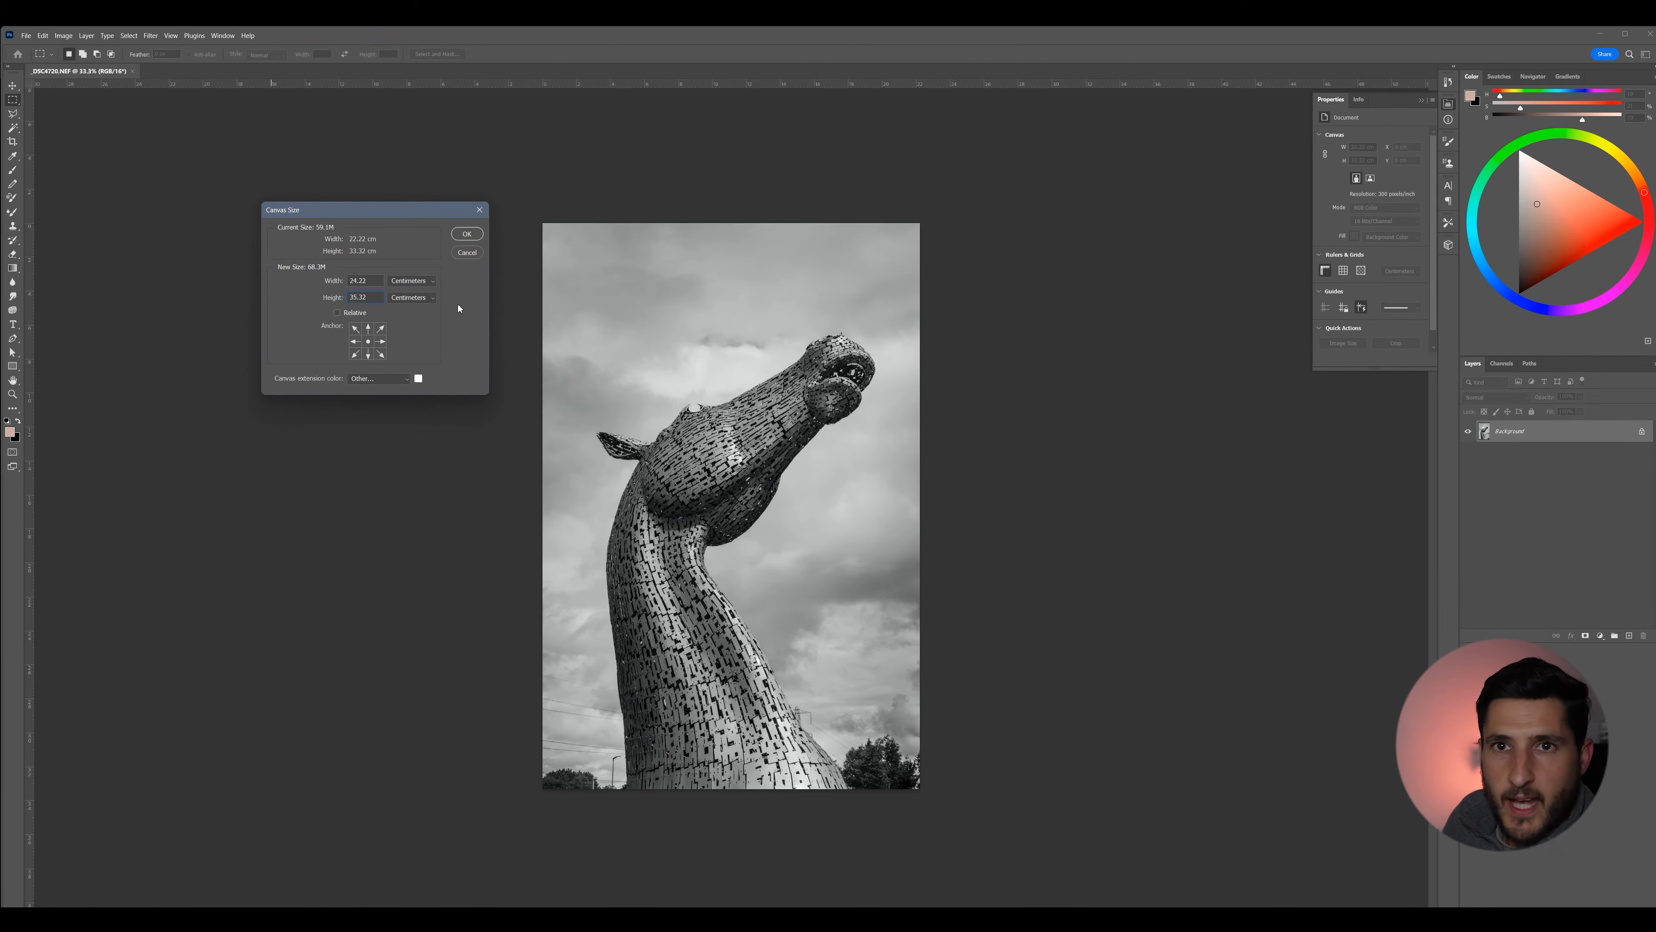
click(419, 378)
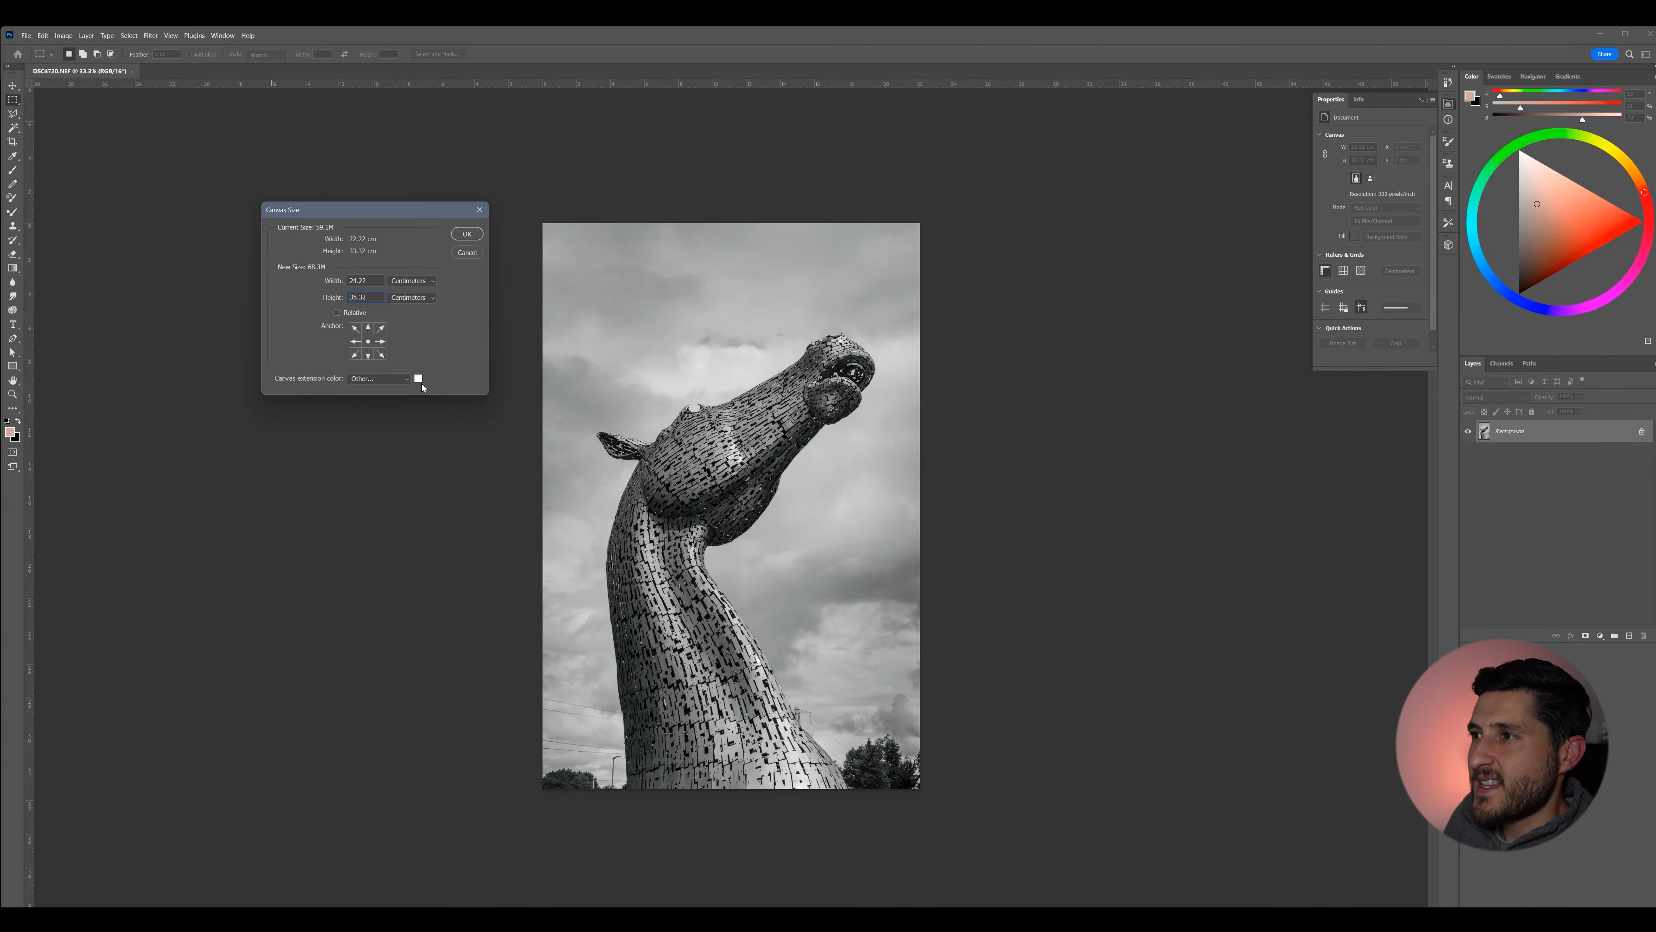
text(ea0000)
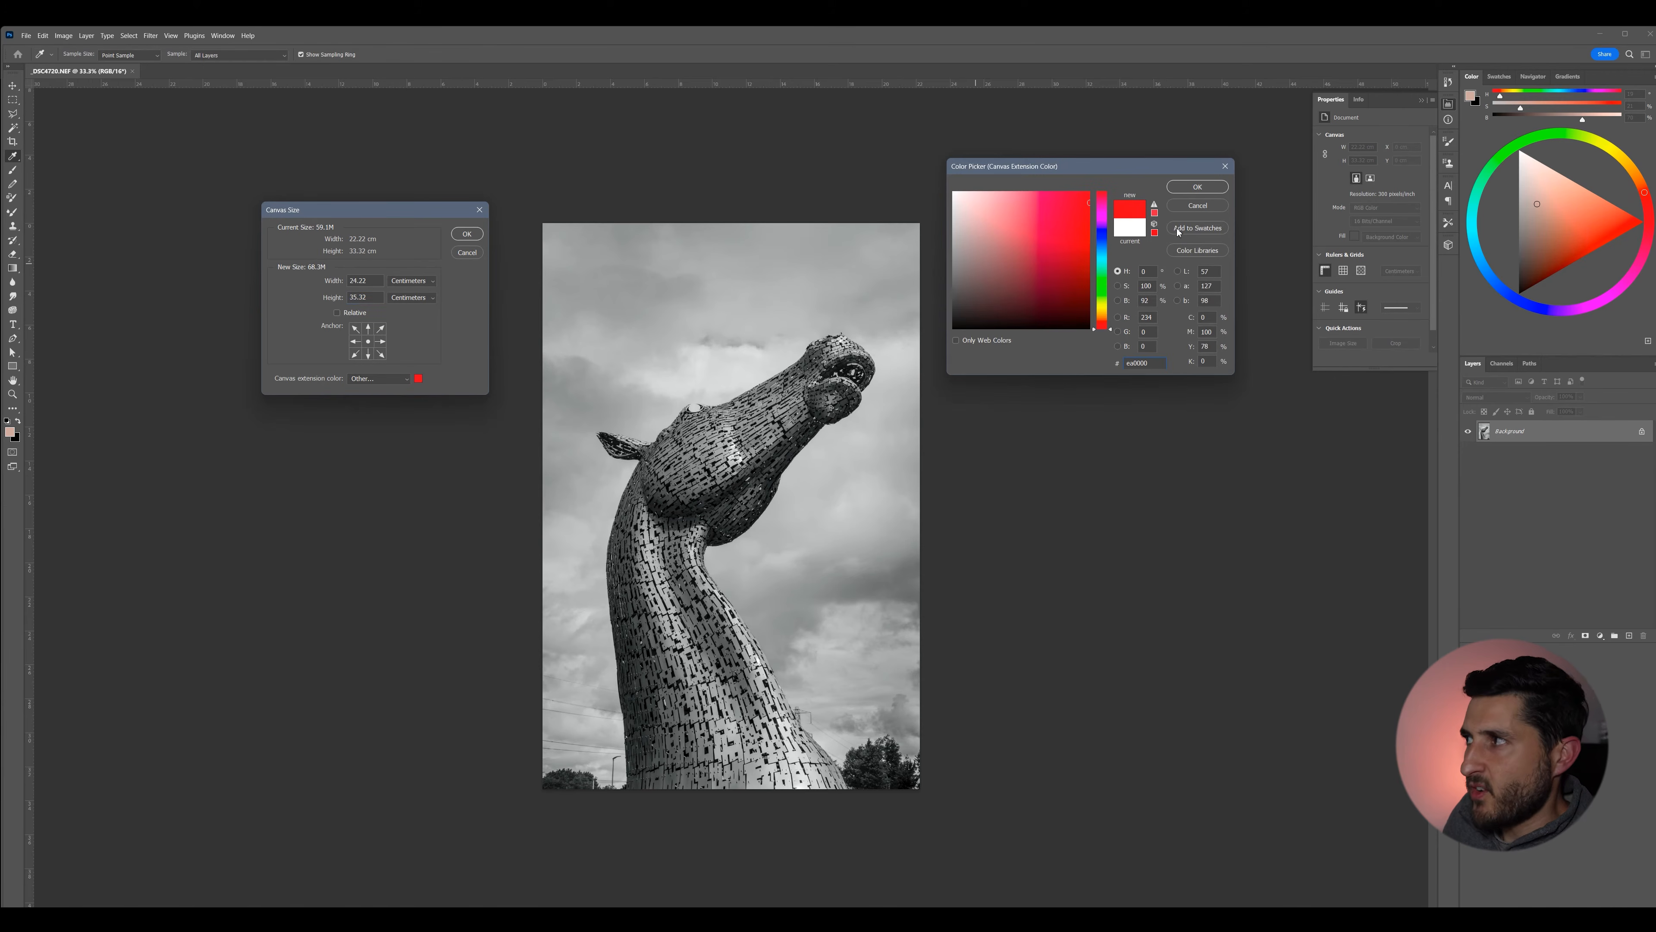
click(1196, 188)
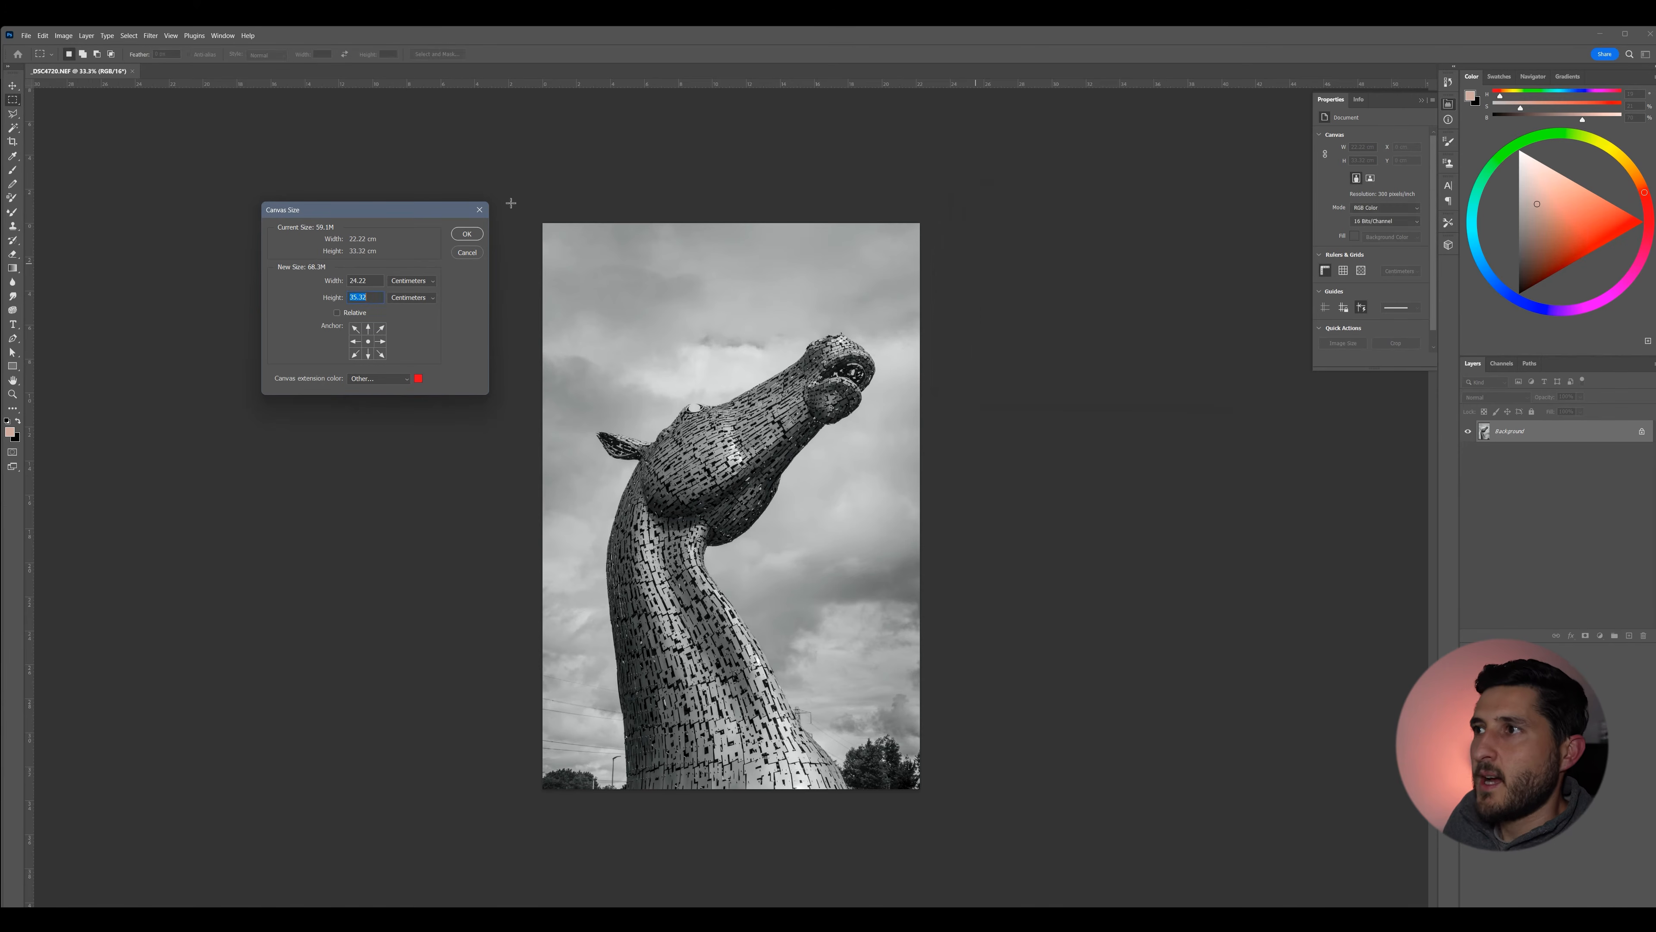
click(475, 238)
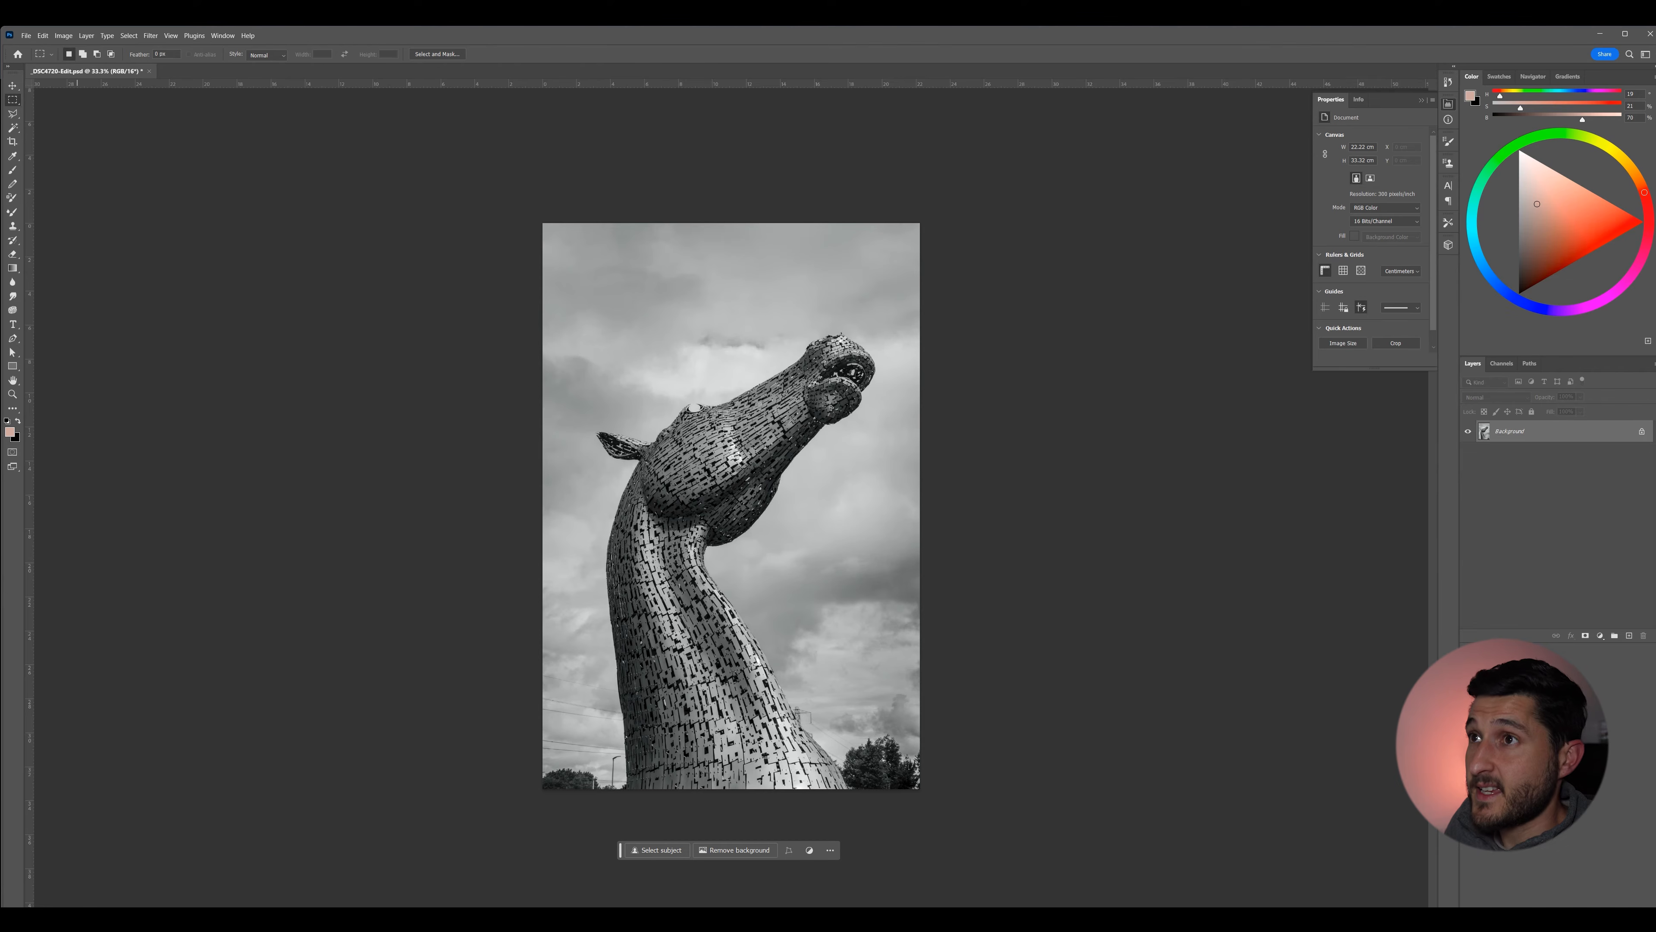
Crop off the lower part of the photo with the trees, leaving a height of about 26.57 cm at full width.
click(13, 141)
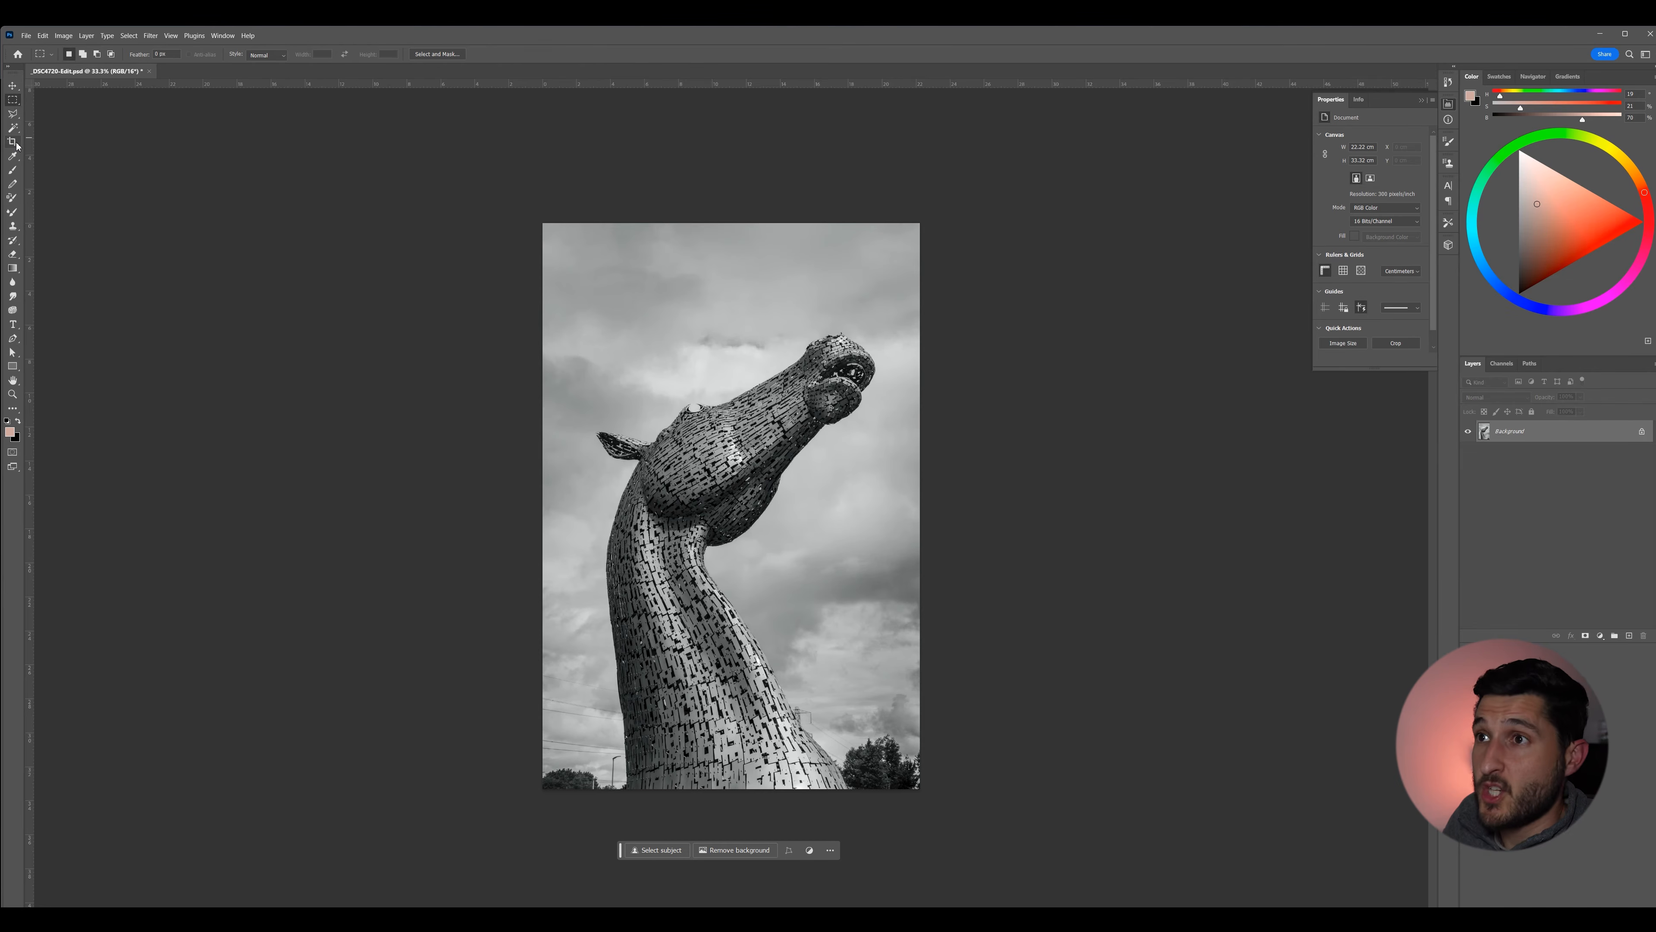
click(726, 790)
drag(726, 790, 735, 759)
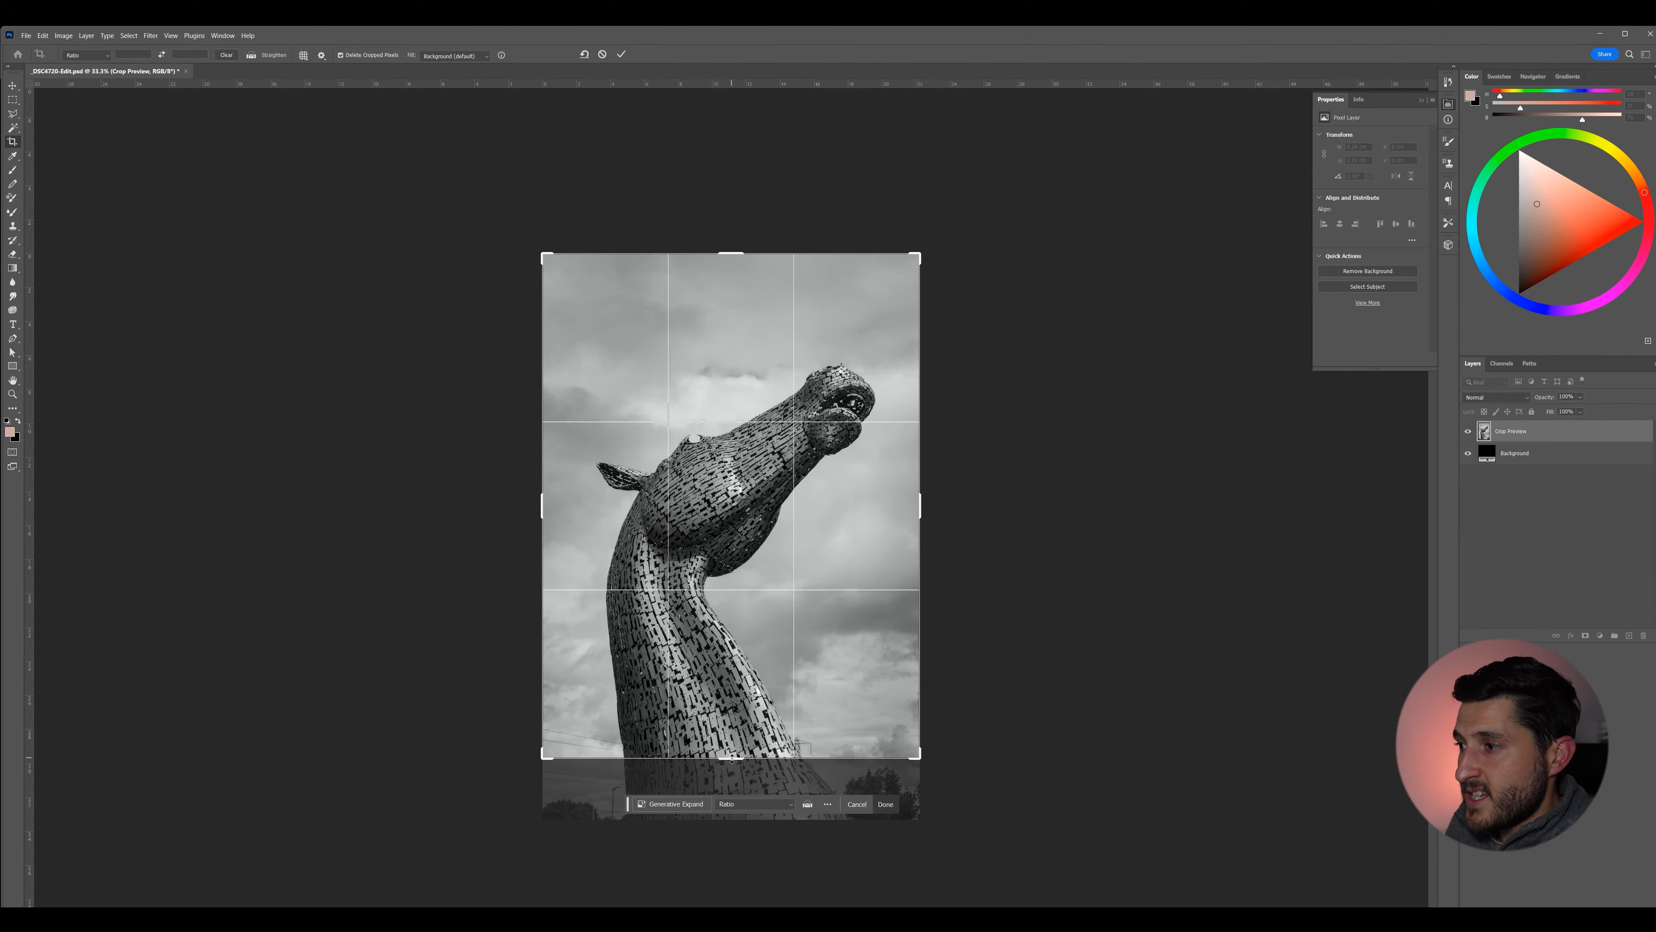
drag(732, 759, 733, 731)
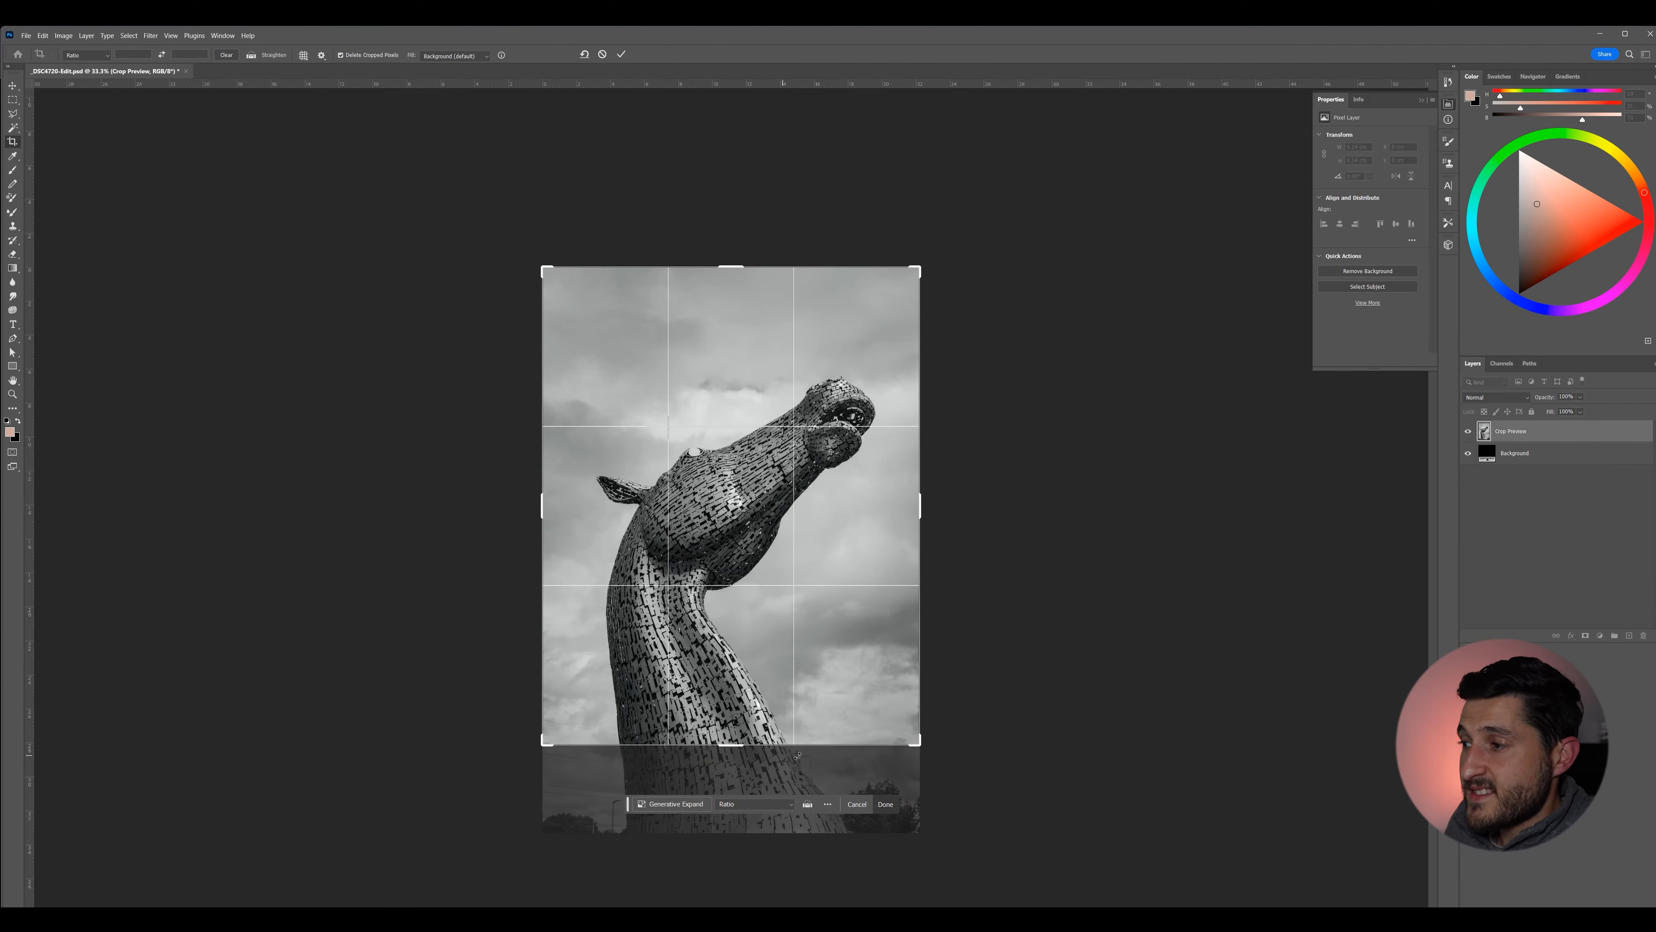
drag(729, 267, 731, 280)
key(Return)
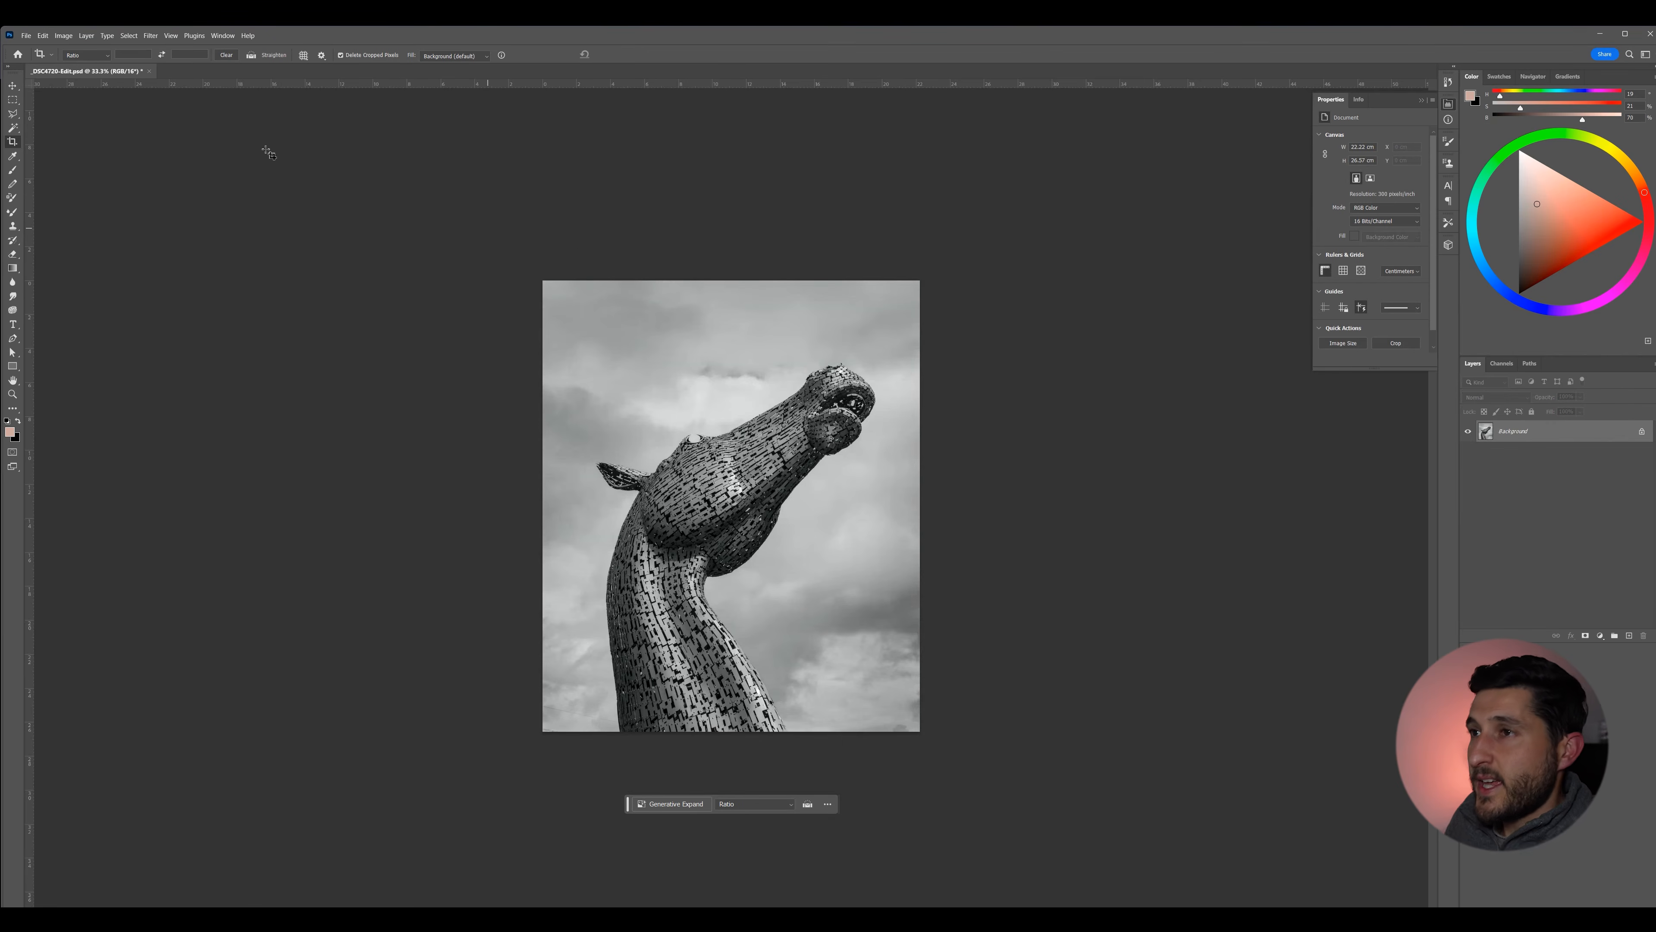
Enlarge the canvas to 24.22 × 28.57 cm with a white extension color and save the file.
click(64, 36)
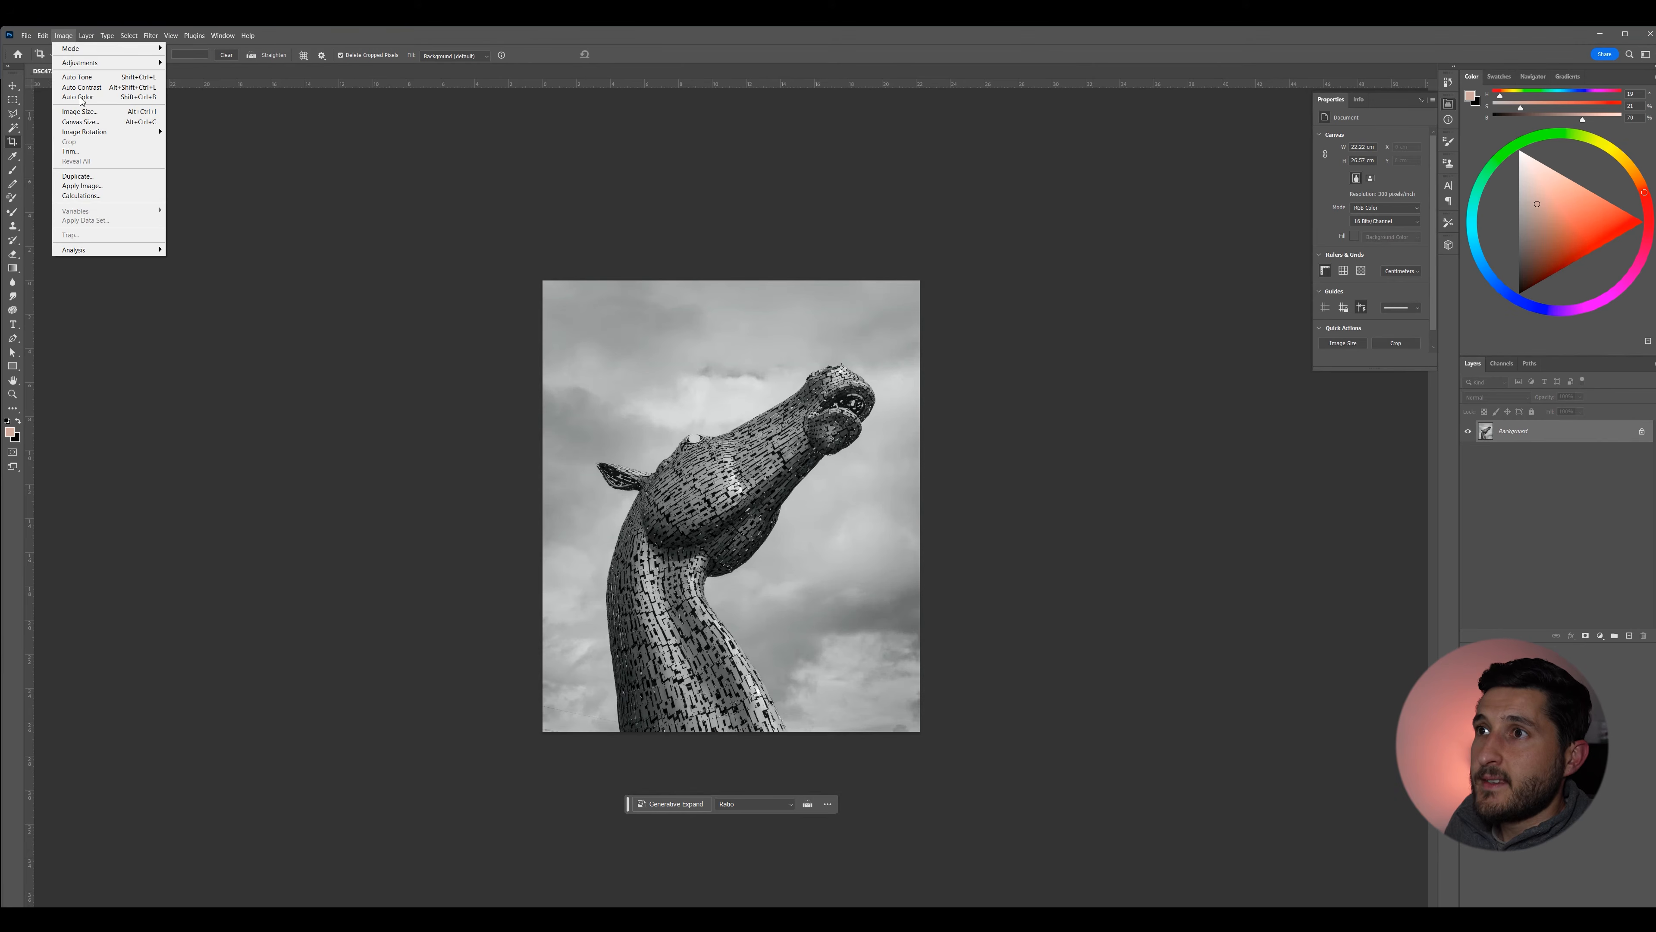
click(85, 149)
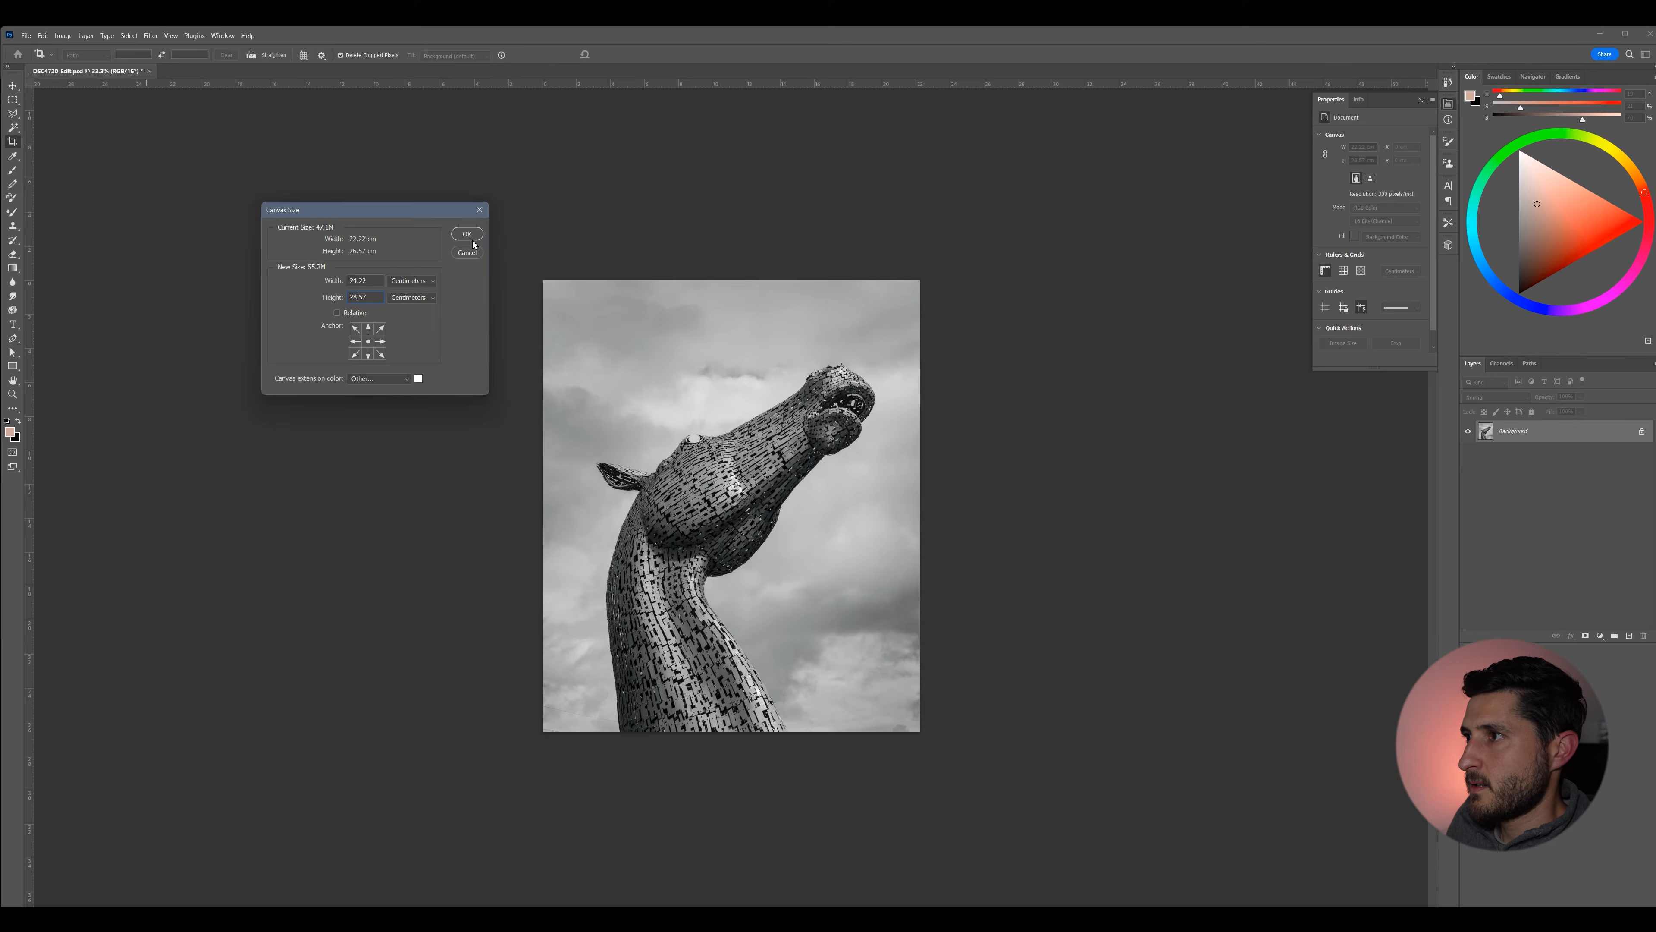
click(471, 237)
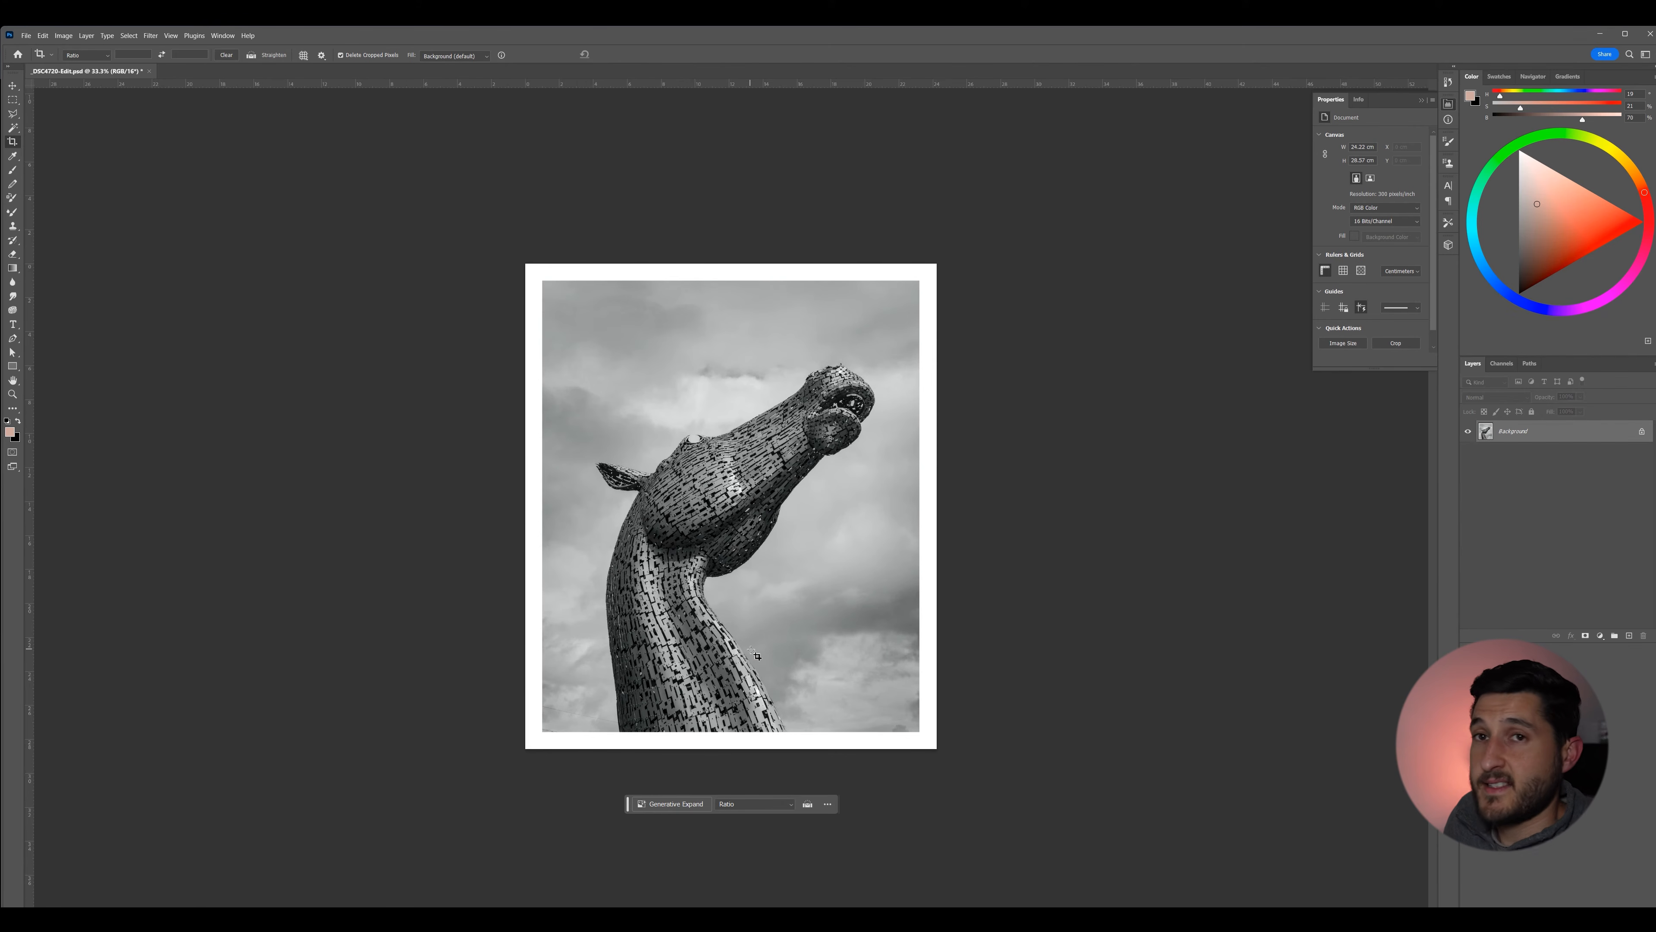
key(ctrl+s)
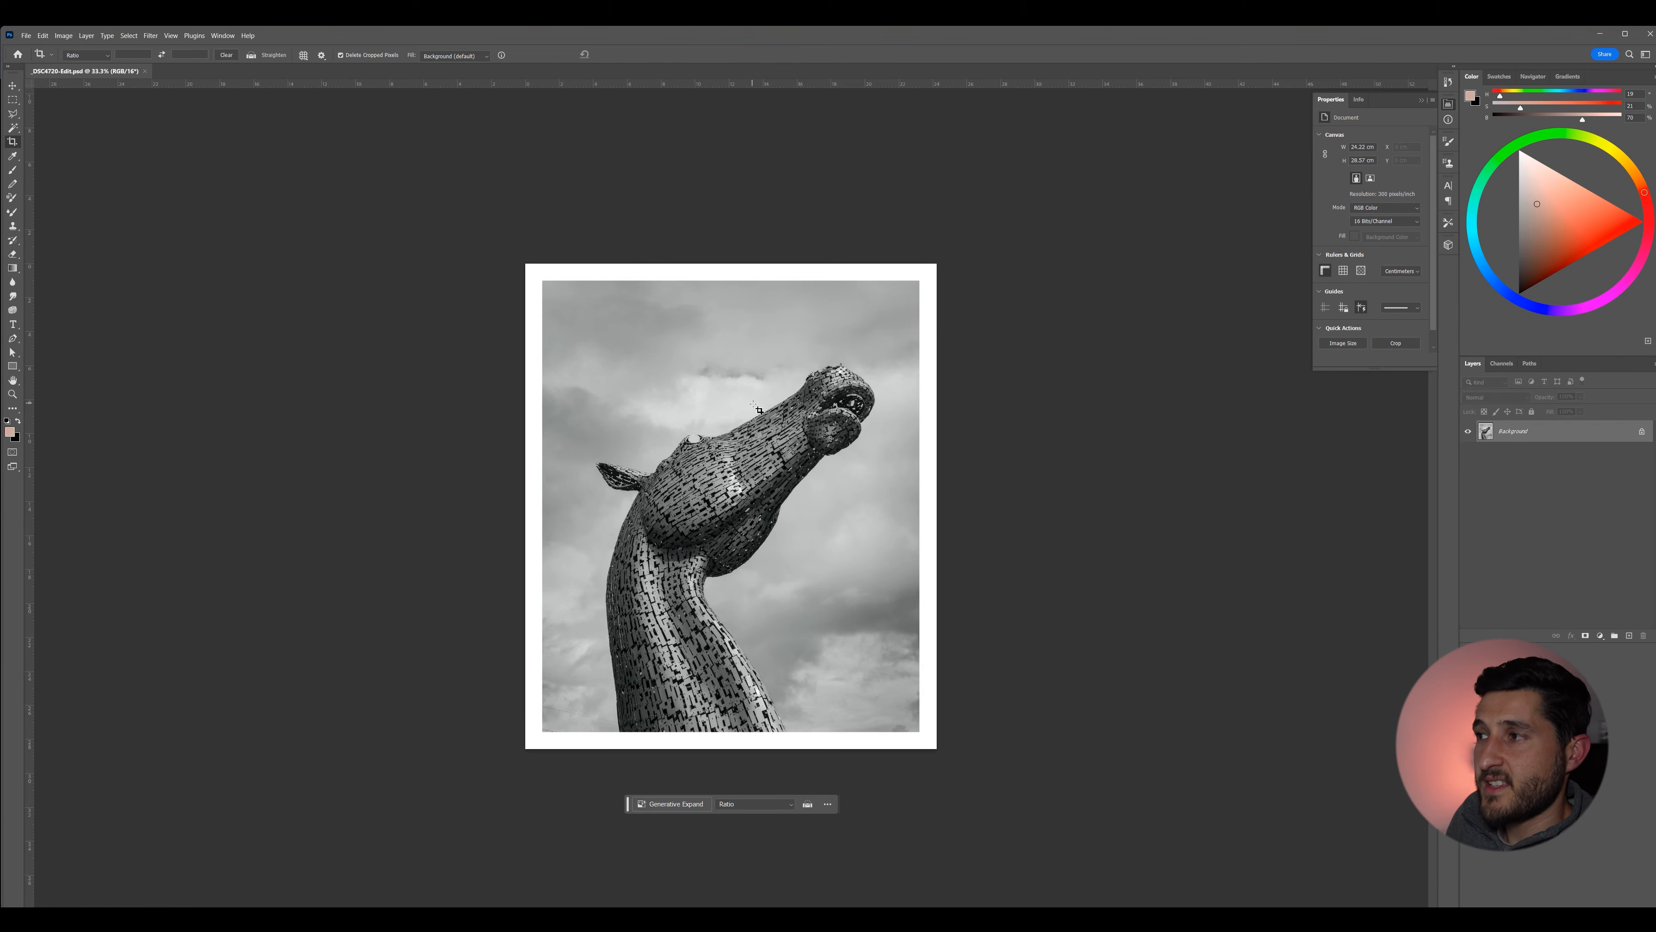
Switch to Lightroom Classic, select the bordered copy of the photo and show it in Reference view.
key(alt+Tab)
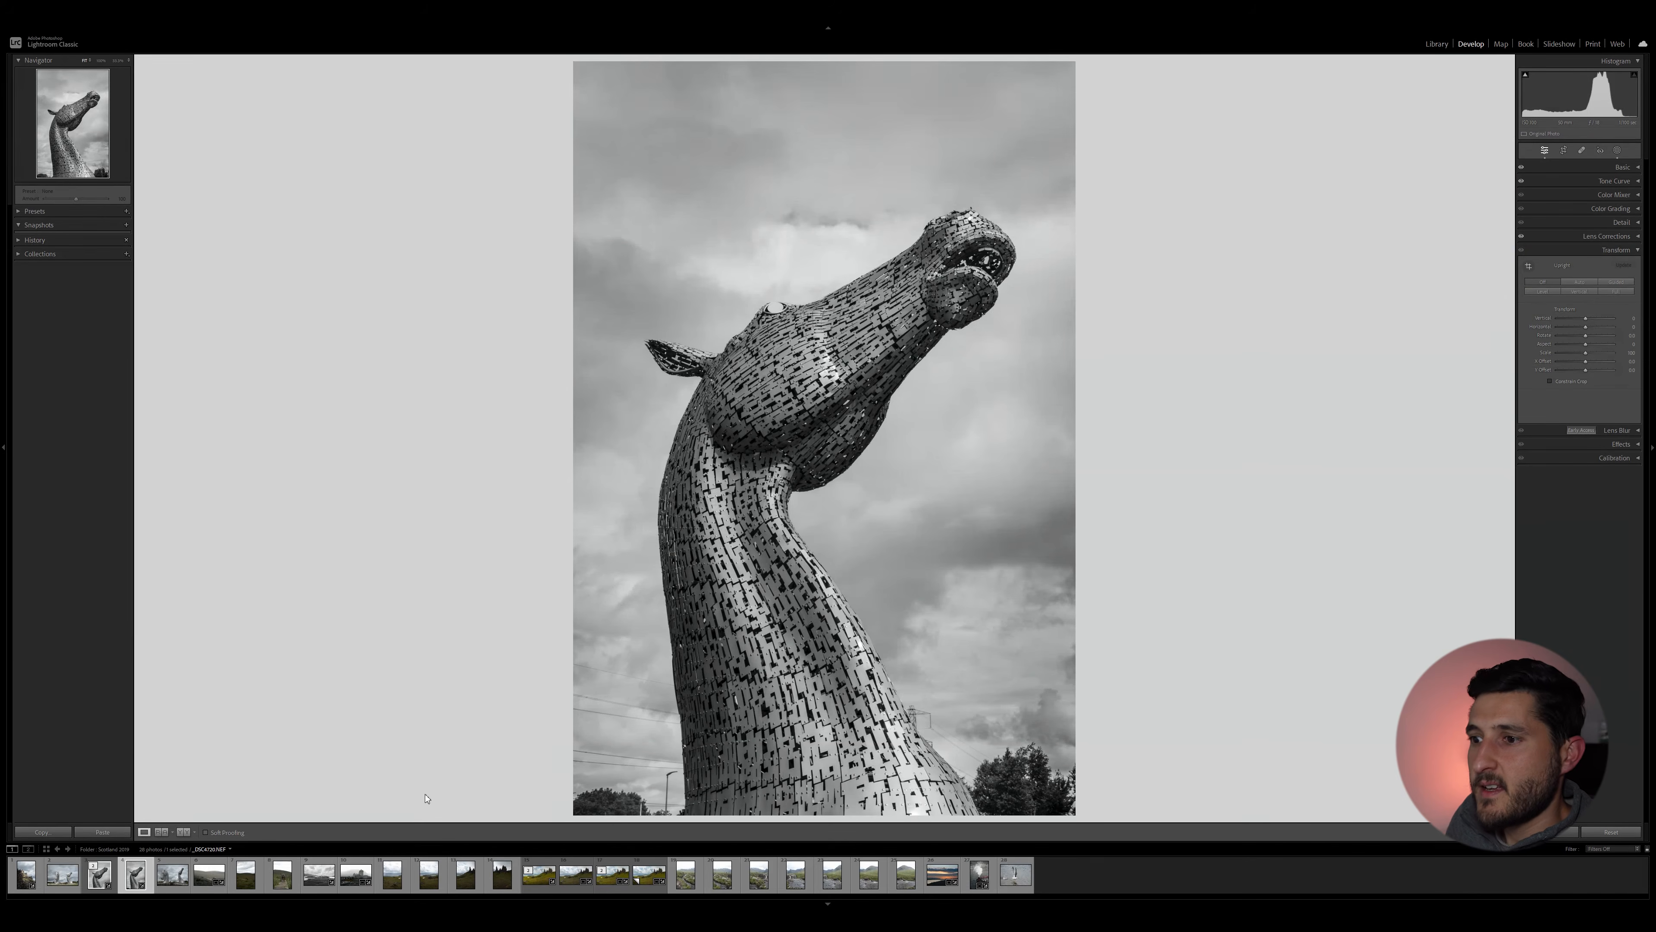
click(110, 881)
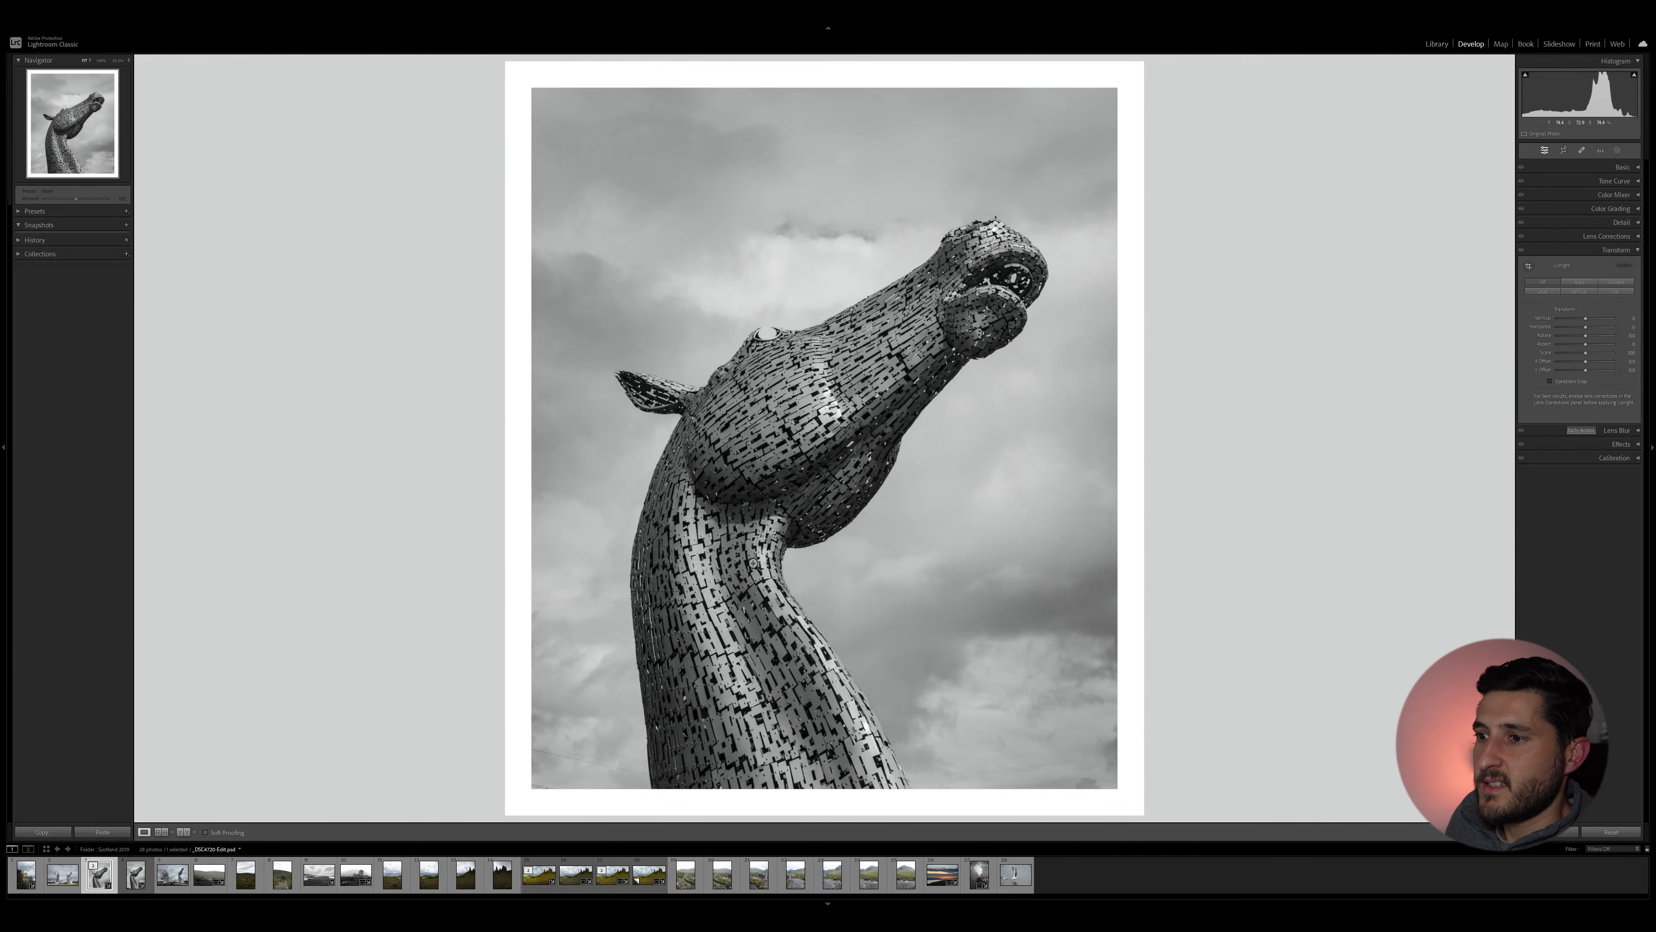
click(161, 832)
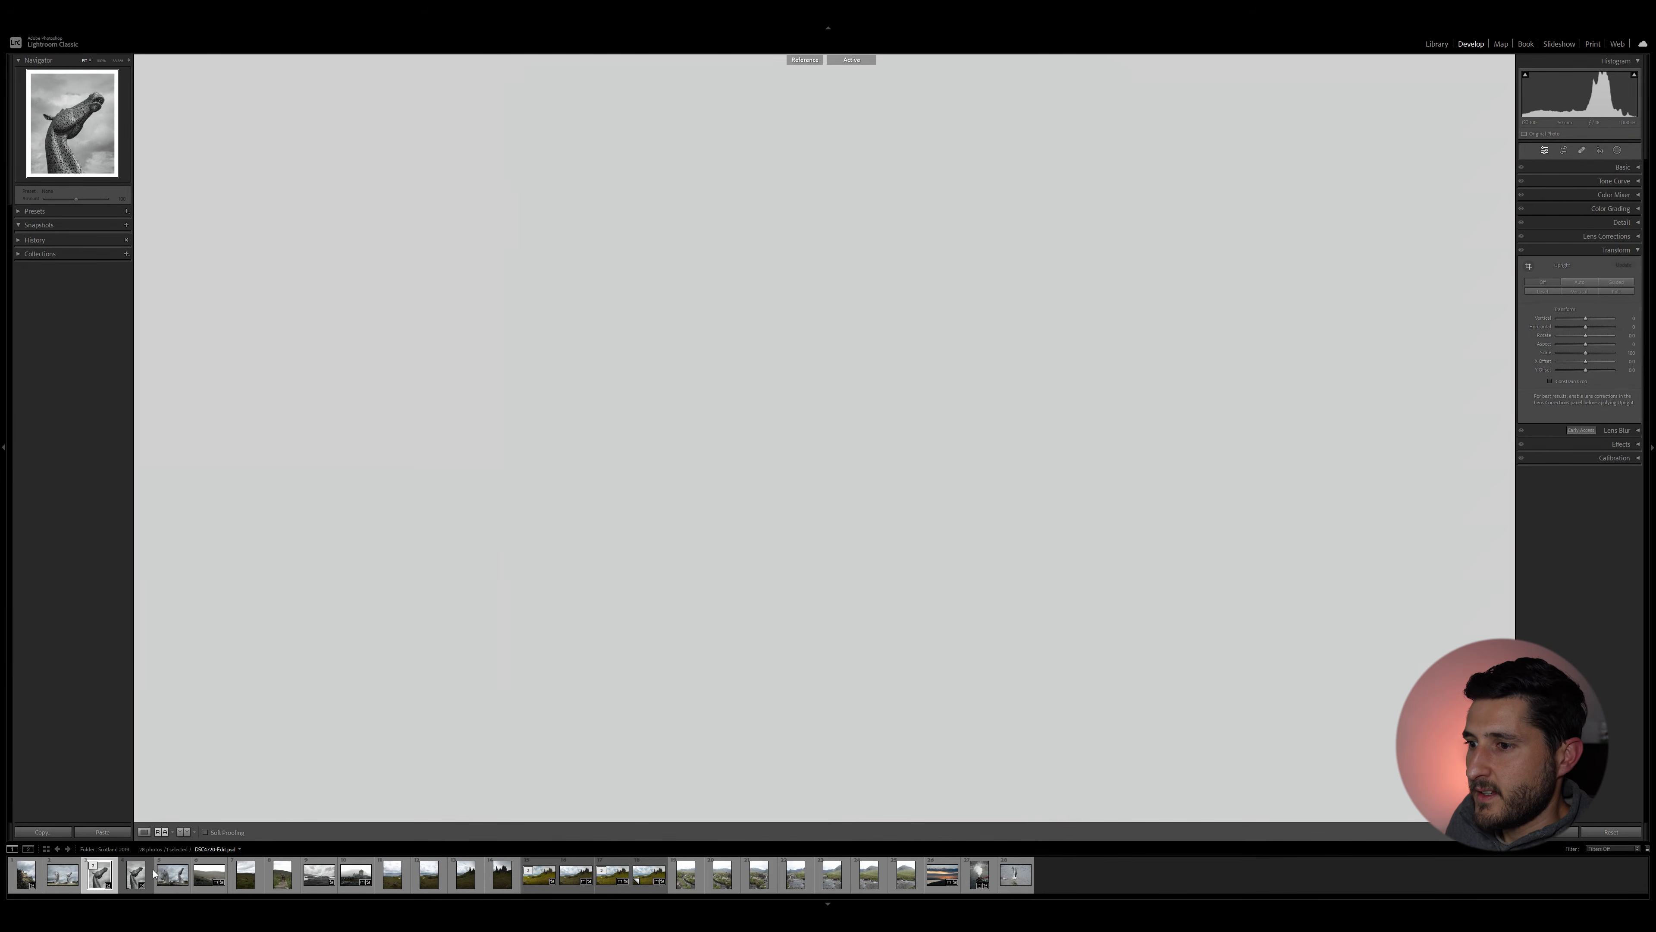